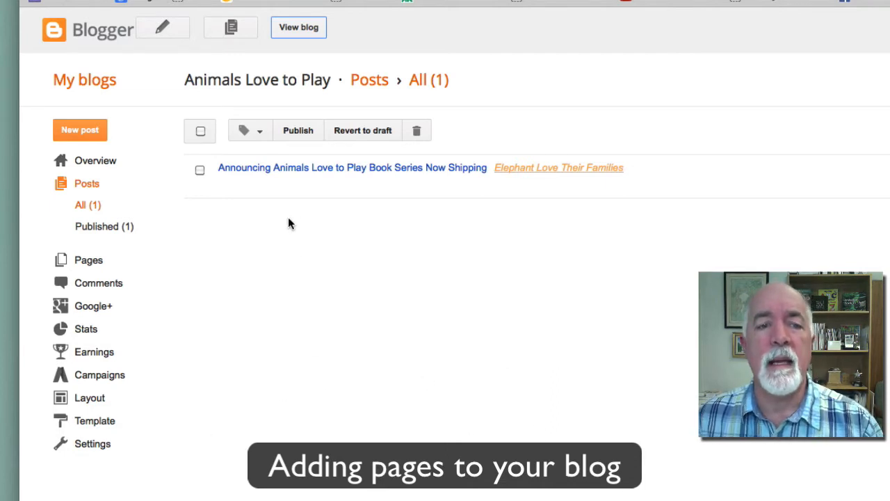
On the Layout page, place About Me above Blog Archive in the sidebar and save the arrangement
{"action": "mouse_move", "coordinate": [287, 199]}
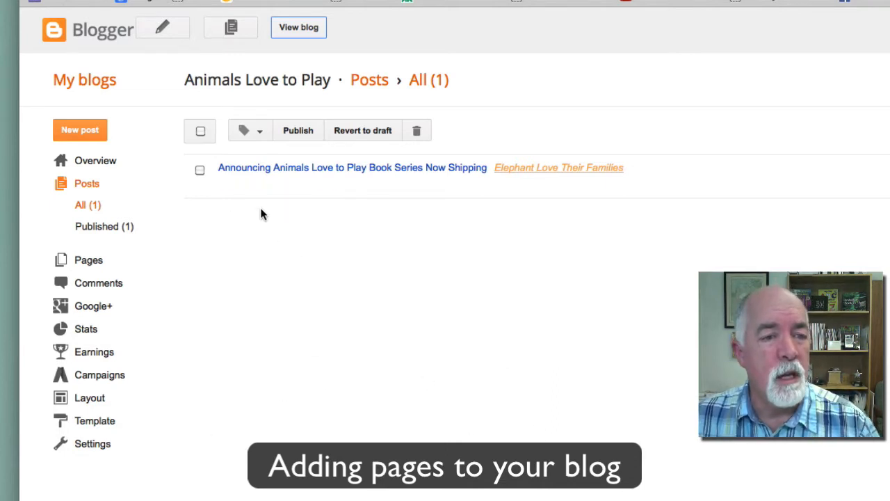
{"action": "mouse_move", "coordinate": [230, 174]}
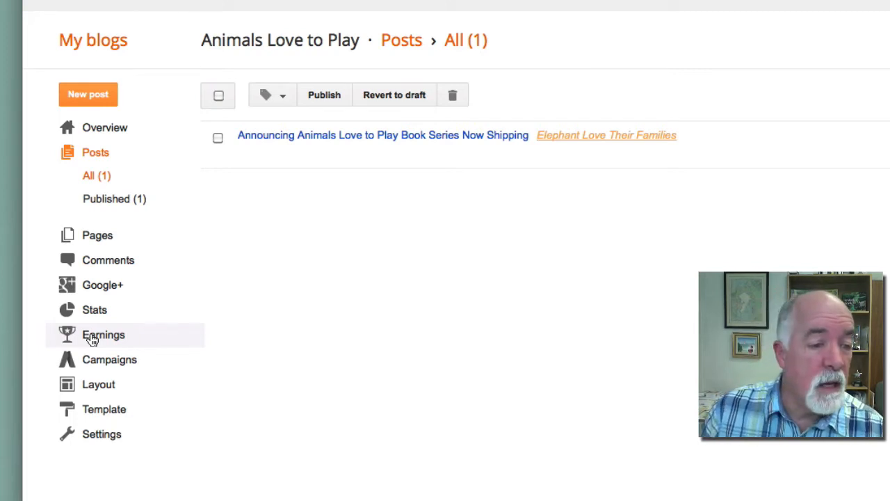
{"action": "left_click", "coordinate": [92, 389]}
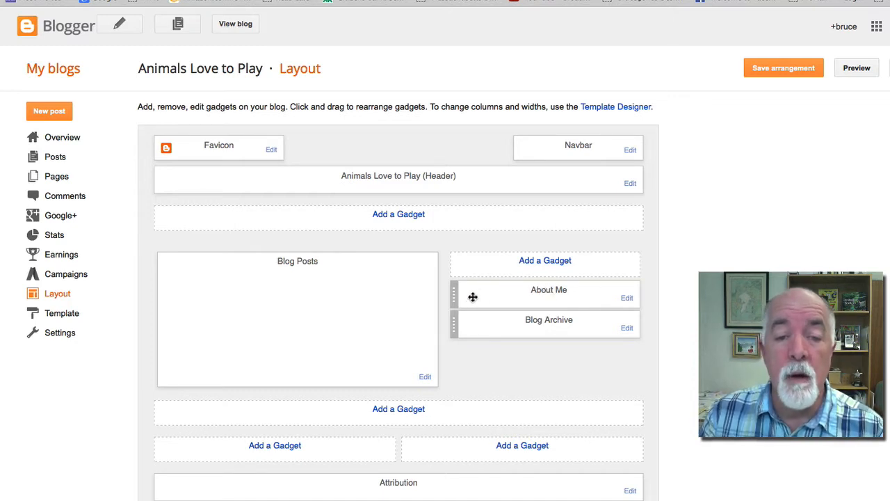
{"action": "left_click_drag", "start_coordinate": [479, 292], "coordinate": [481, 332]}
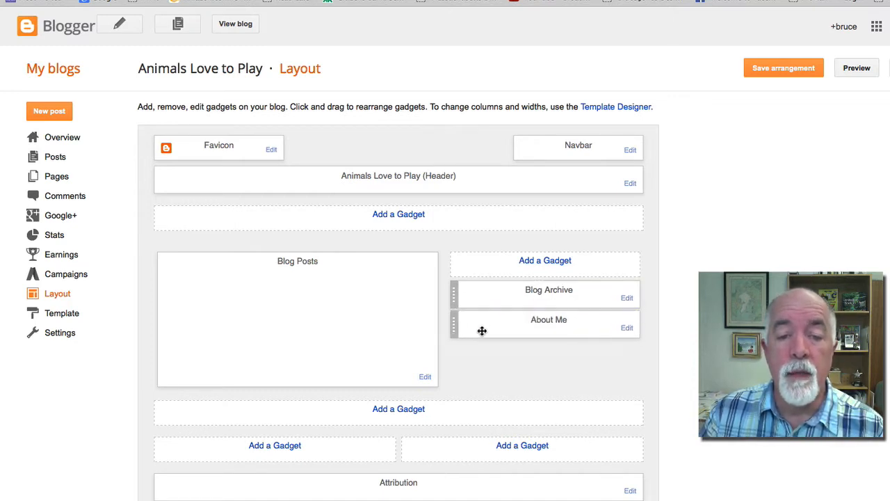
{"action": "left_click_drag", "start_coordinate": [494, 294], "coordinate": [491, 328]}
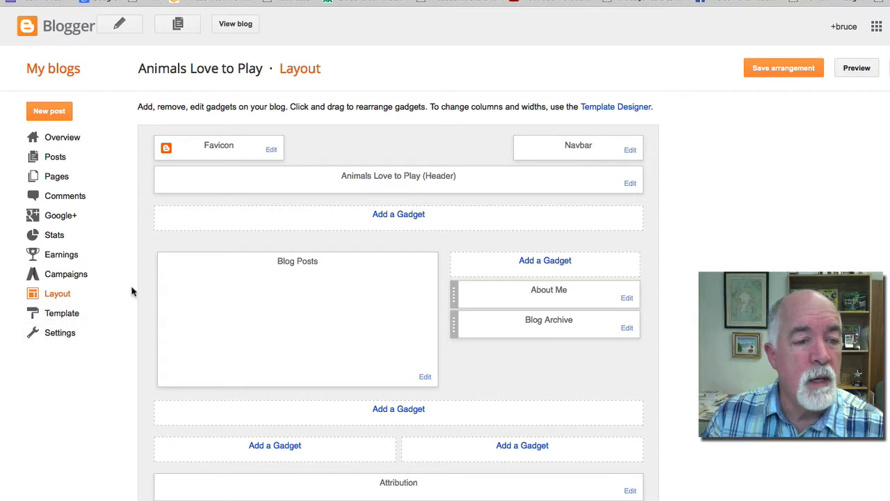
{"action": "left_click", "coordinate": [62, 314]}
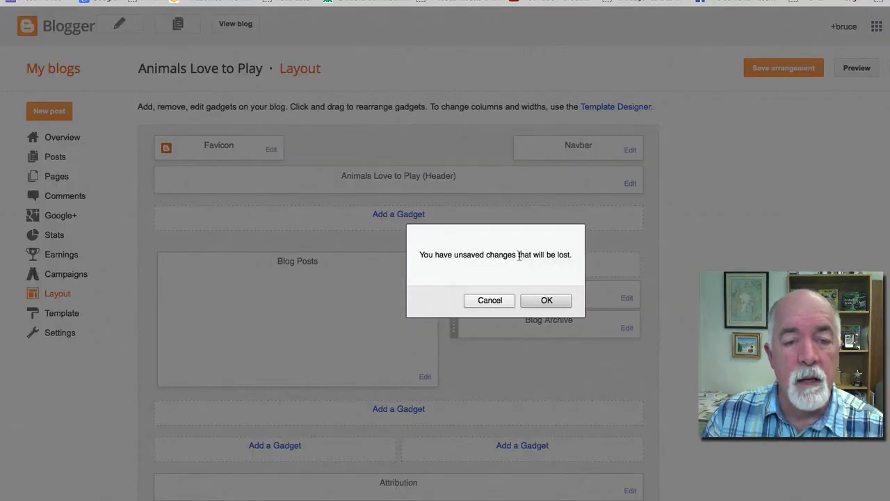
{"action": "left_click", "coordinate": [476, 301]}
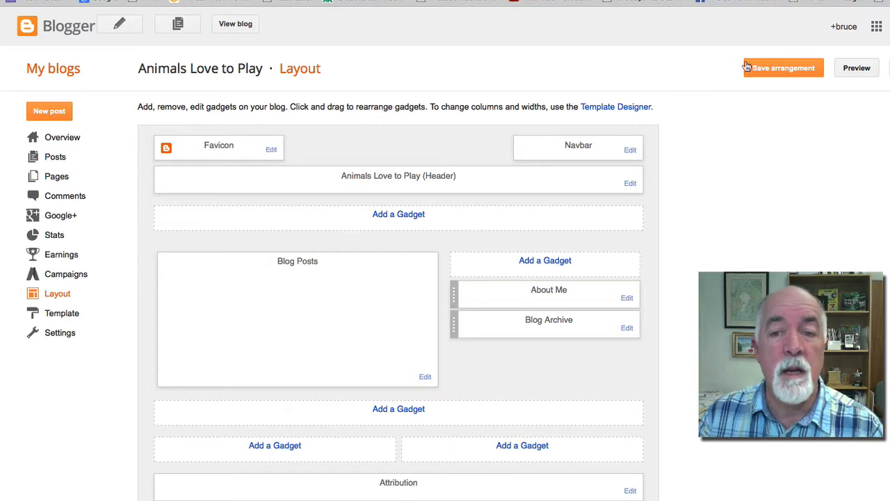
{"action": "left_click", "coordinate": [784, 70]}
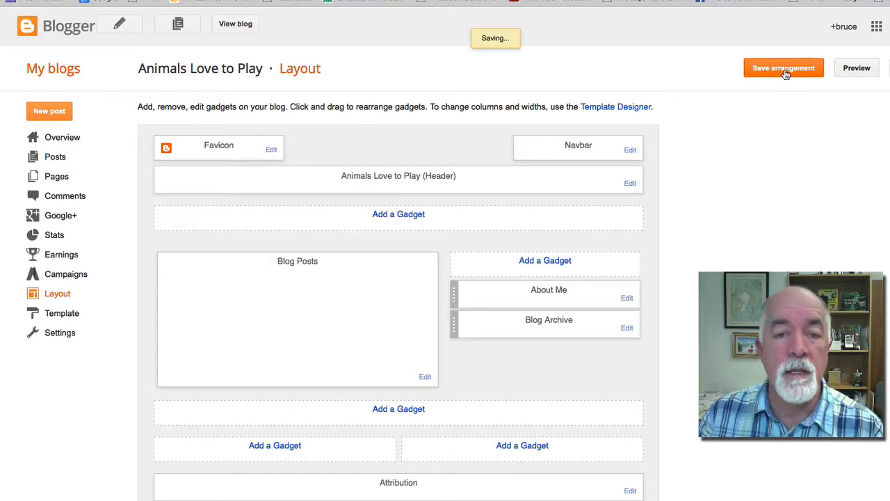
Browse the template gallery, then go through Settings to the blog's empty Pages list
{"action": "left_click", "coordinate": [74, 314]}
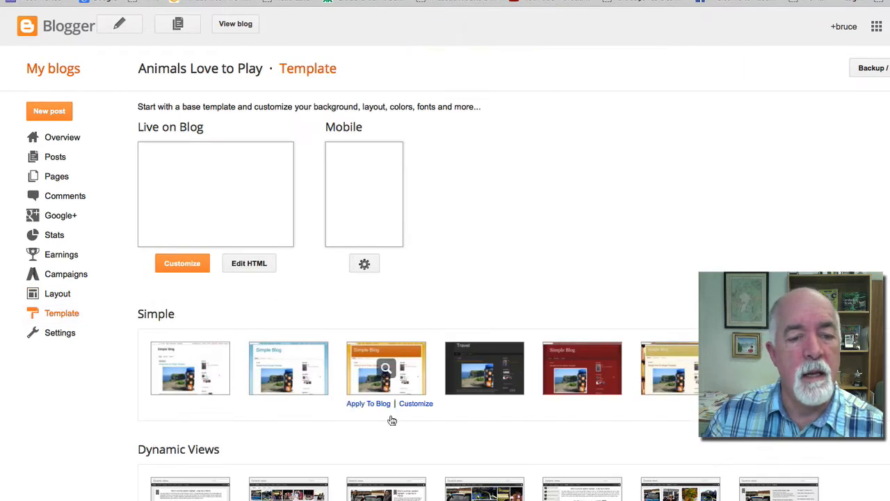
{"action": "scroll", "coordinate": [393, 306], "scroll_direction": "down", "scroll_amount": 3}
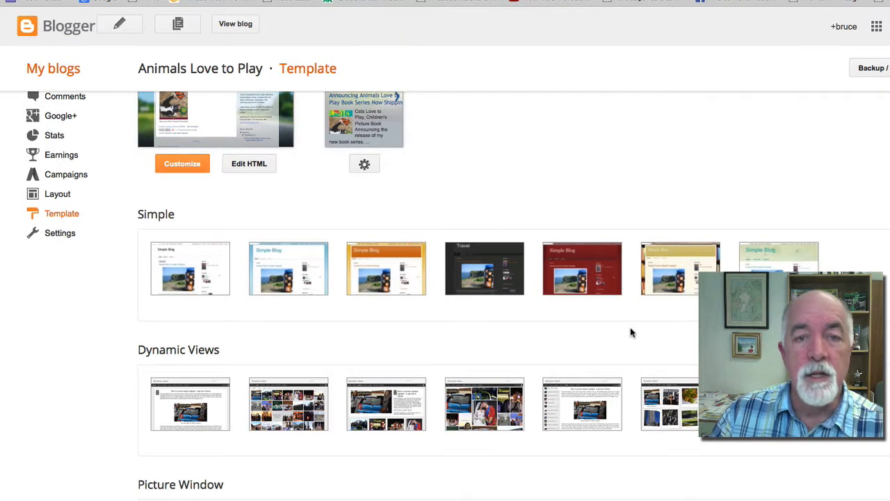
{"action": "scroll", "coordinate": [630, 320], "scroll_direction": "down", "scroll_amount": 12}
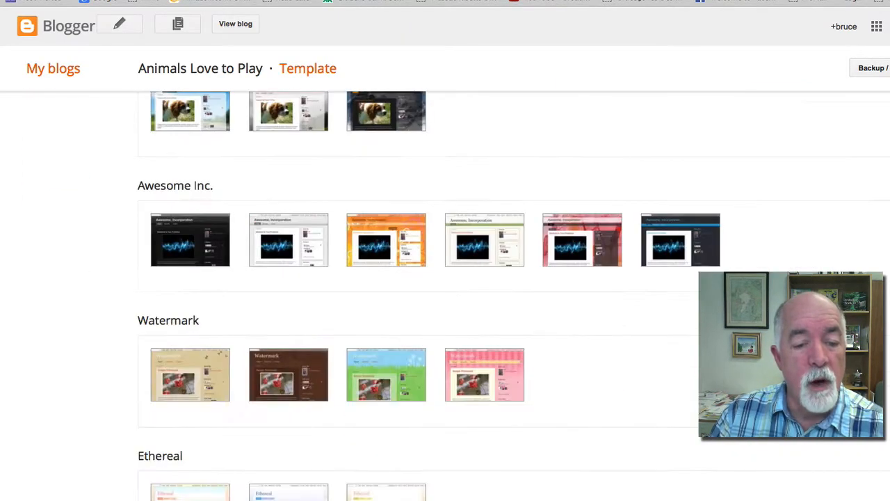
{"action": "scroll", "coordinate": [445, 295], "scroll_direction": "up", "scroll_amount": 12}
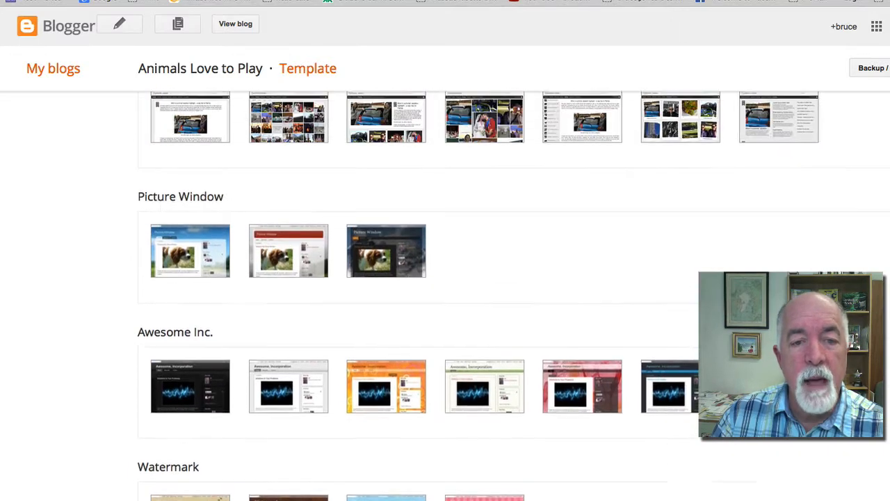
{"action": "scroll", "coordinate": [445, 296], "scroll_direction": "up", "scroll_amount": 4}
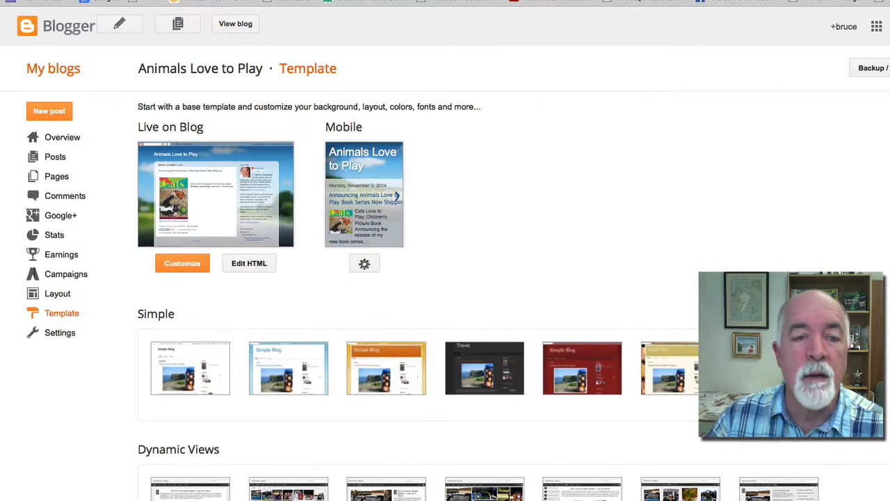
{"action": "scroll", "coordinate": [445, 296], "scroll_direction": "down", "scroll_amount": 14}
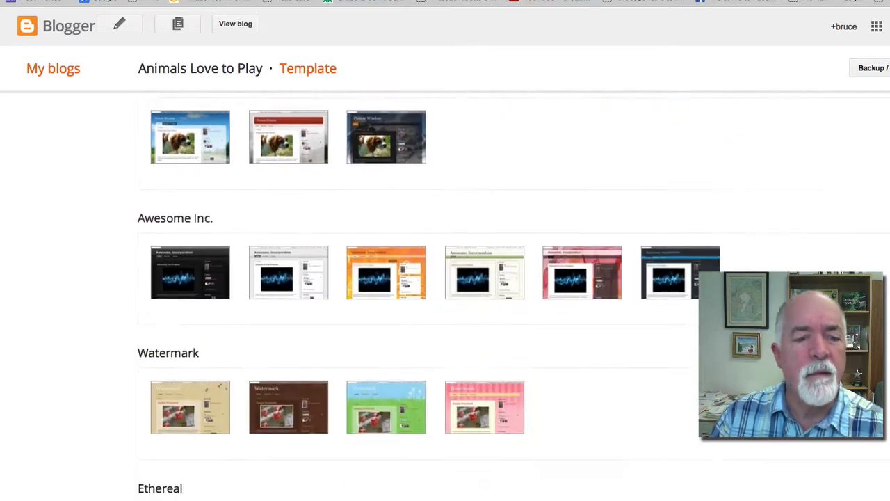
{"action": "scroll", "coordinate": [445, 296], "scroll_direction": "up", "scroll_amount": 14}
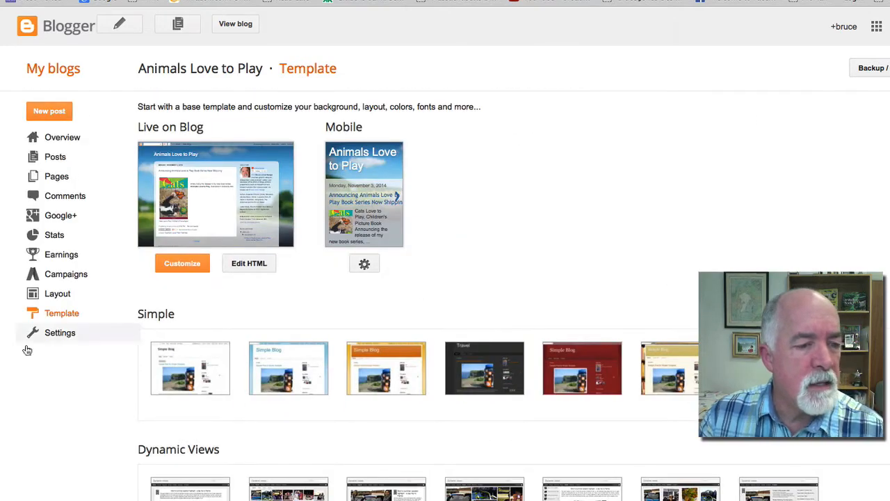
{"action": "left_click", "coordinate": [50, 336]}
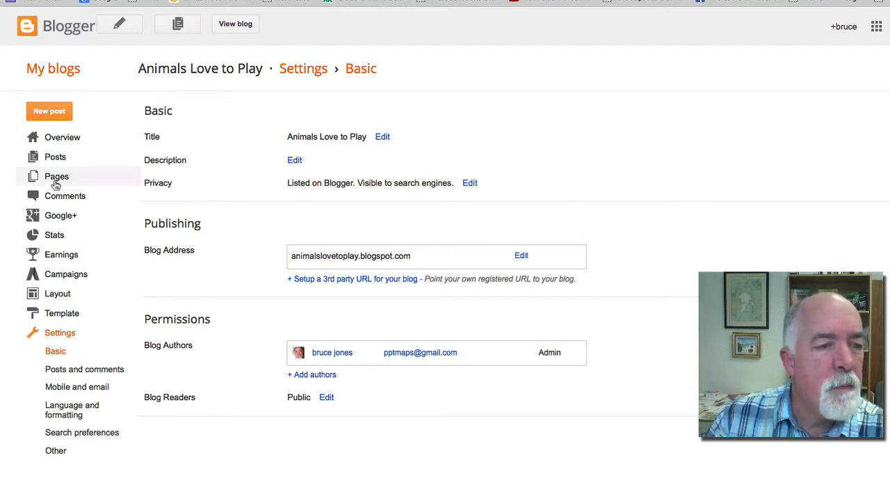
{"action": "left_click", "coordinate": [56, 178]}
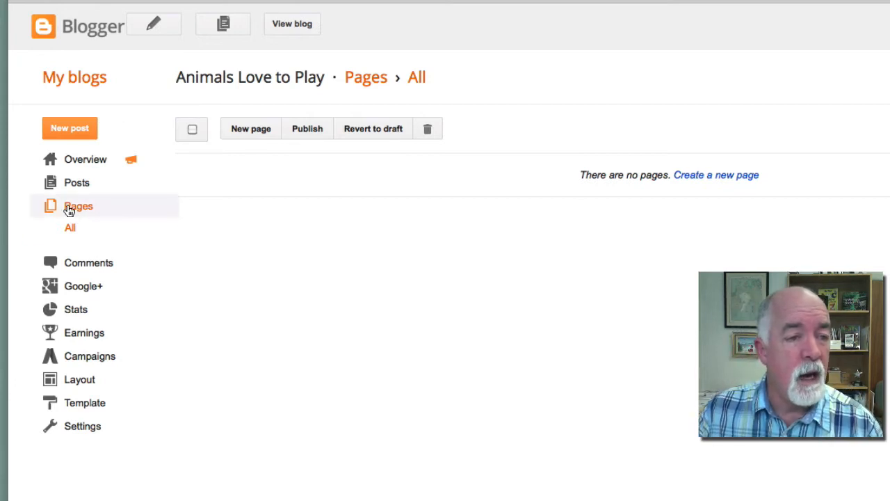
Create a new blog page titled 'About'
{"action": "left_click", "coordinate": [253, 130]}
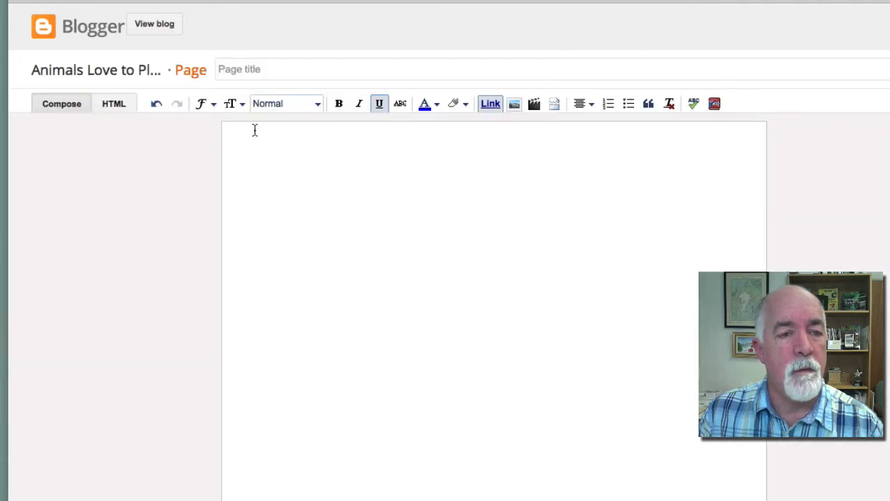
{"action": "left_click", "coordinate": [240, 69]}
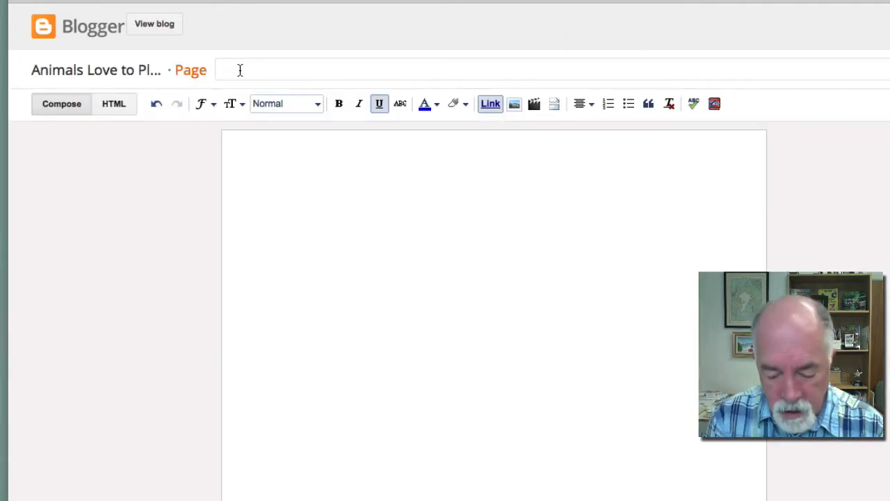
{"action": "type", "text": "About"}
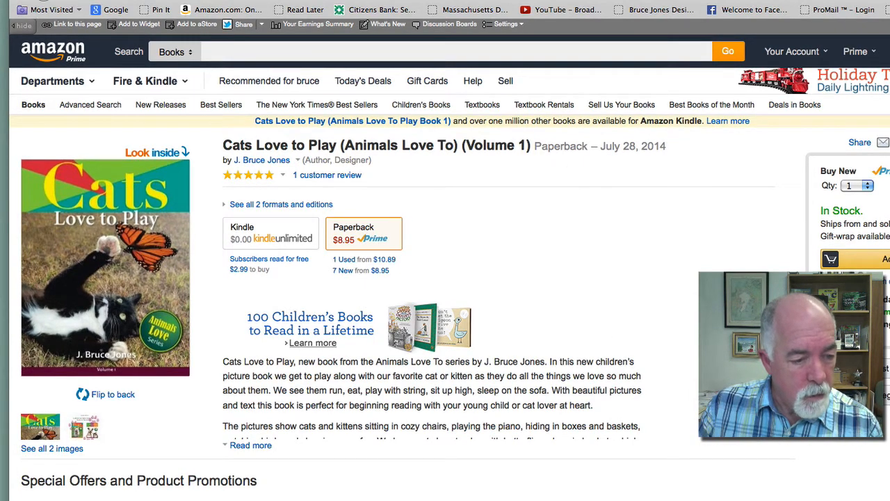
Copy both Biography paragraphs from the Amazon author section and return to the About editor
{"action": "scroll", "coordinate": [445, 278], "scroll_direction": "down", "scroll_amount": 7}
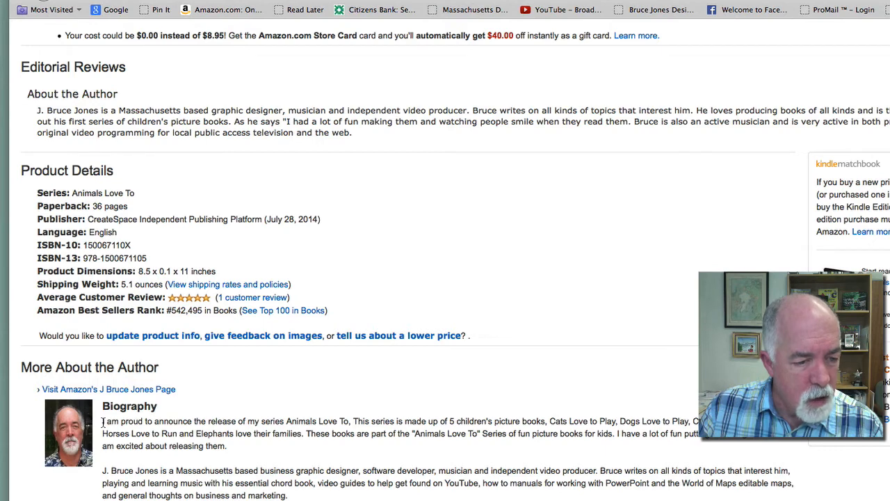
{"action": "left_click_drag", "start_coordinate": [103, 422], "coordinate": [288, 496]}
{"action": "key", "text": "super+c"}
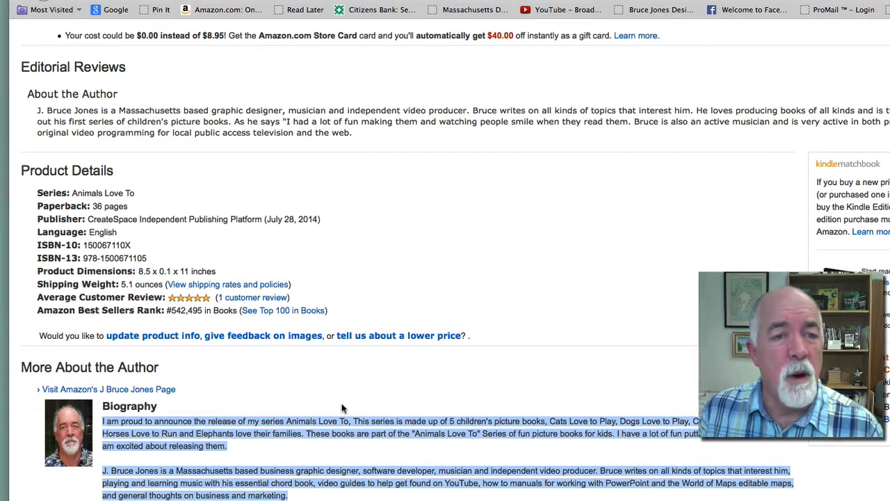
{"action": "key", "text": "ctrl+Tab"}
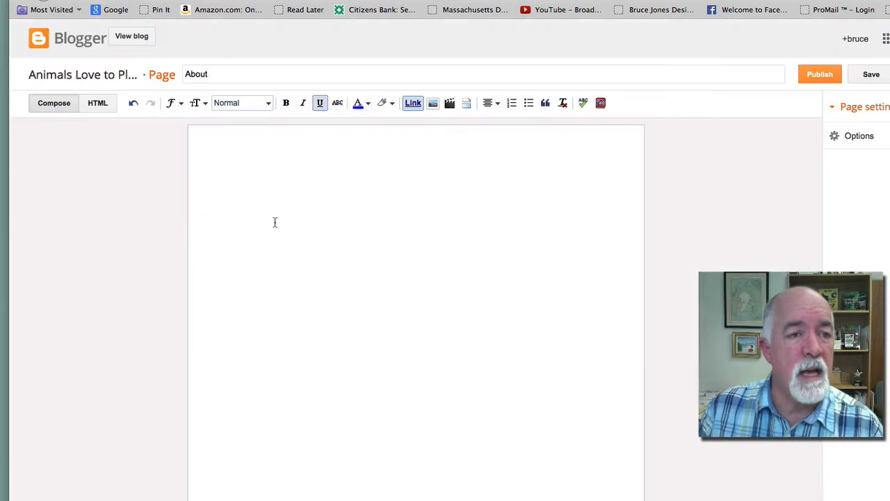
Paste the copied author biography into the About page body
{"action": "left_click", "coordinate": [216, 147]}
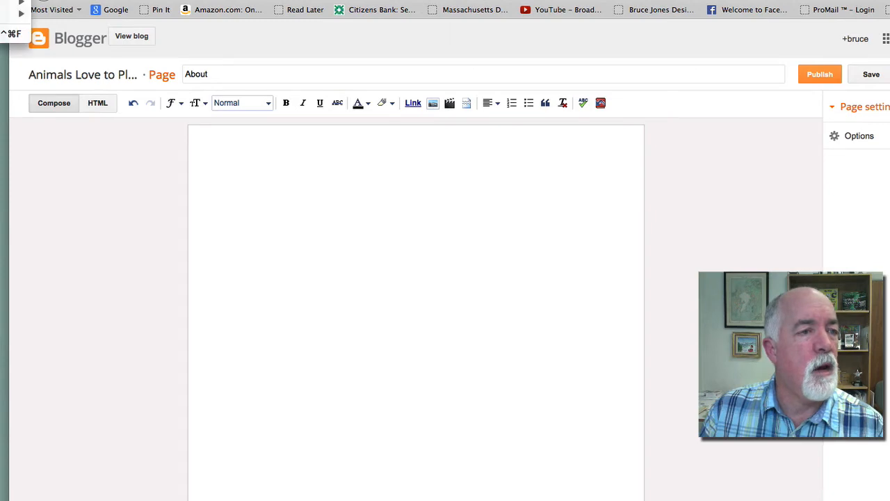
{"action": "key", "text": "super+v"}
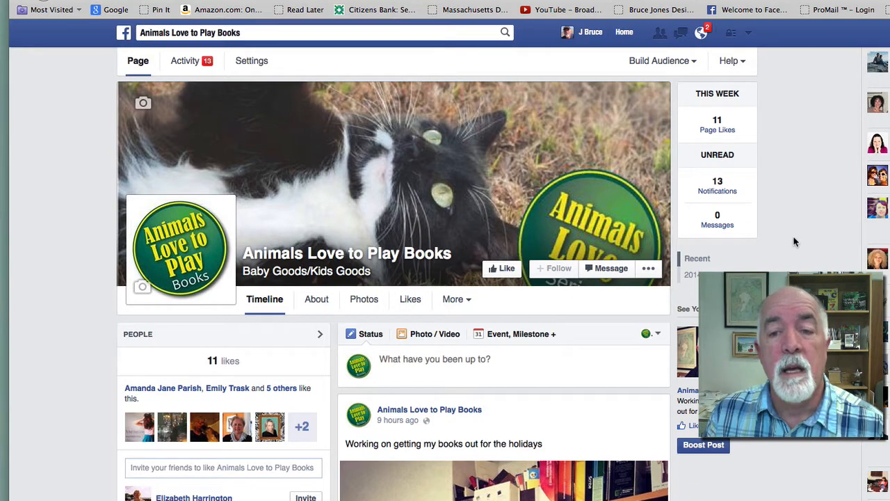
Save the Facebook book photo as the author-bio .jpg in Desktop > Animals Love to Play Blog
{"action": "scroll", "coordinate": [796, 242], "scroll_direction": "down", "scroll_amount": 3}
{"action": "scroll", "coordinate": [467, 480], "scroll_direction": "down", "scroll_amount": 1}
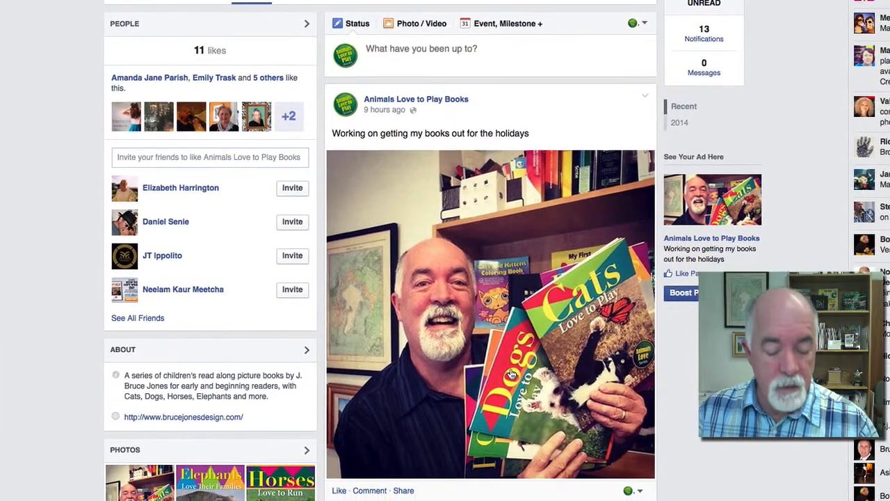
{"action": "right_click", "coordinate": [489, 323]}
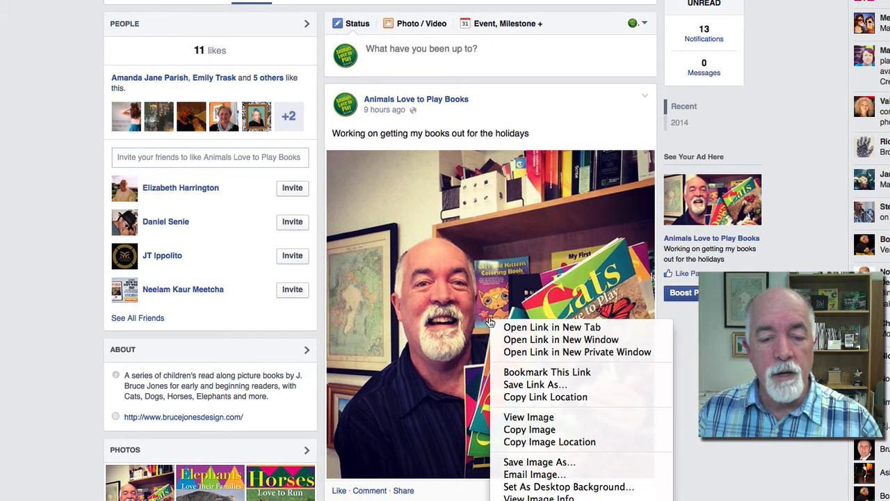
{"action": "left_click", "coordinate": [534, 461]}
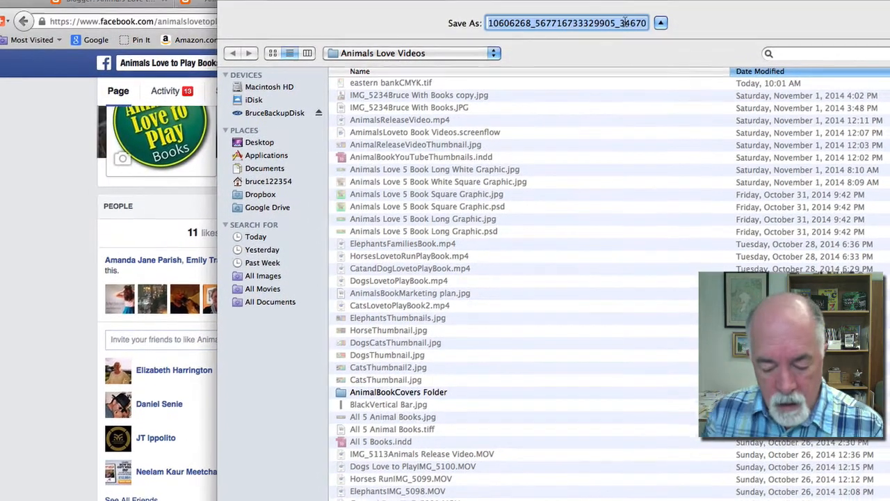
{"action": "key", "text": "BackSpace"}
{"action": "type", "text": "Bruc"}
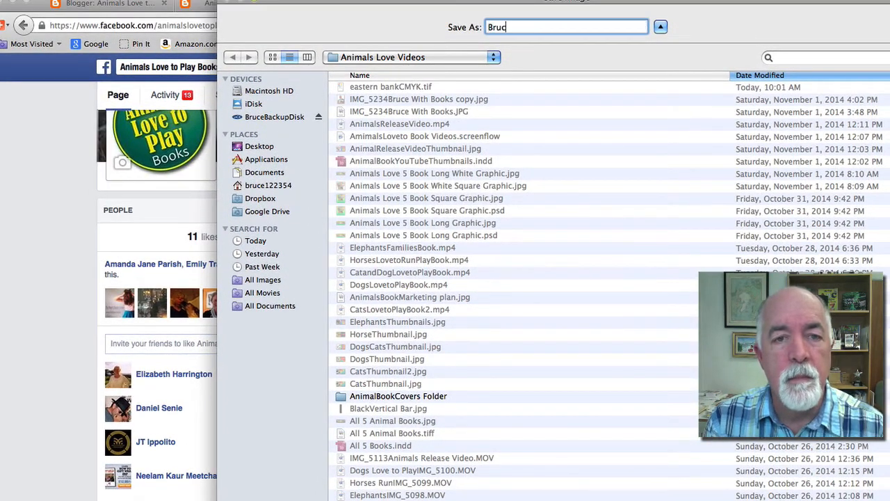
{"action": "type", "text": "eJonesBio"}
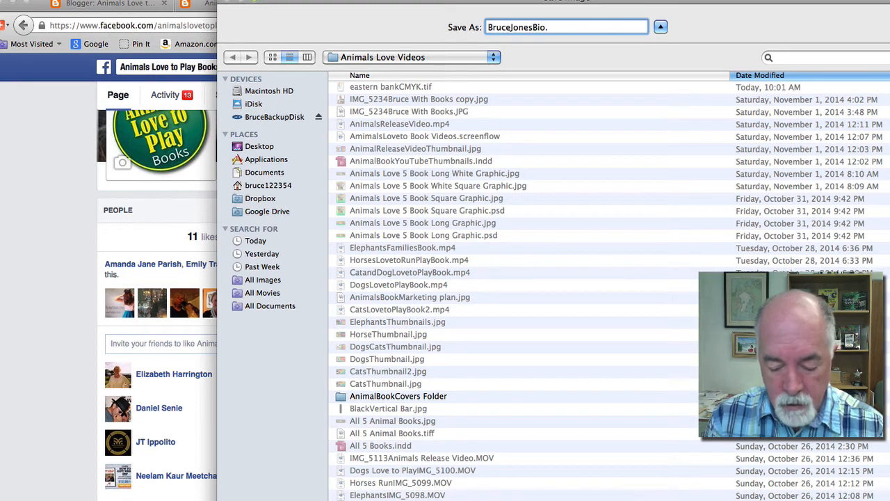
{"action": "type", "text": ".jpg"}
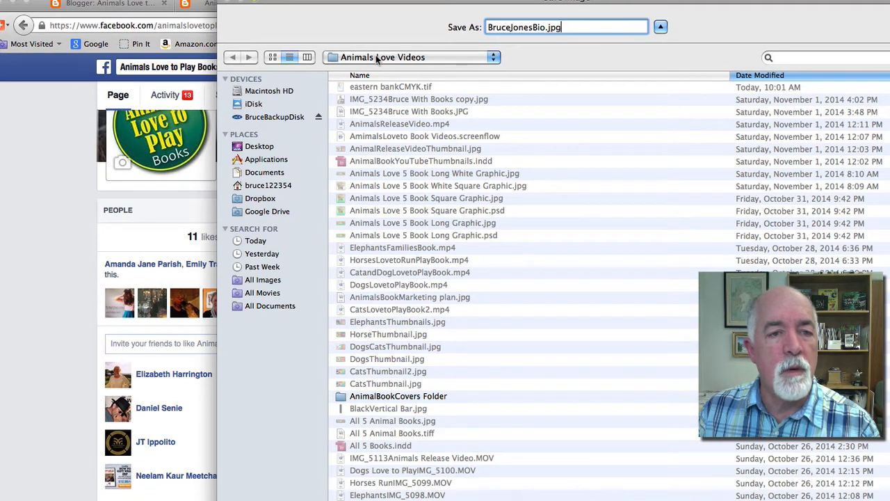
{"action": "left_click", "coordinate": [258, 147]}
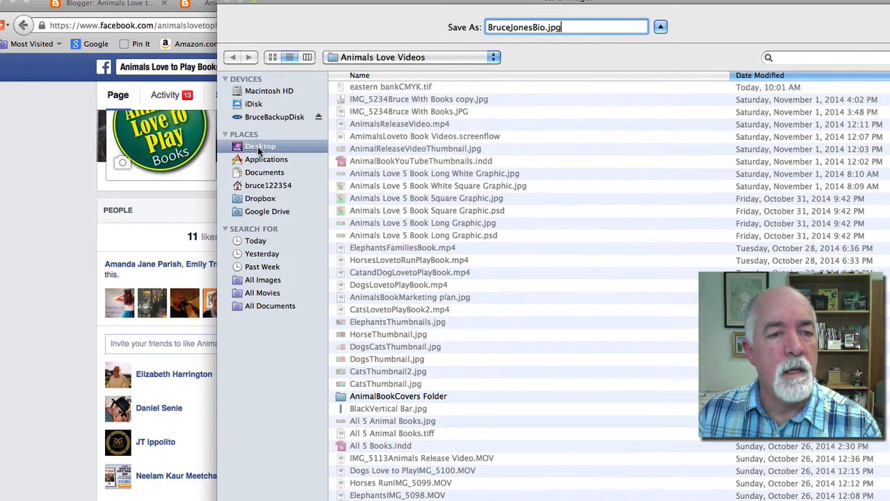
{"action": "left_click", "coordinate": [384, 88]}
{"action": "double_click", "coordinate": [384, 88]}
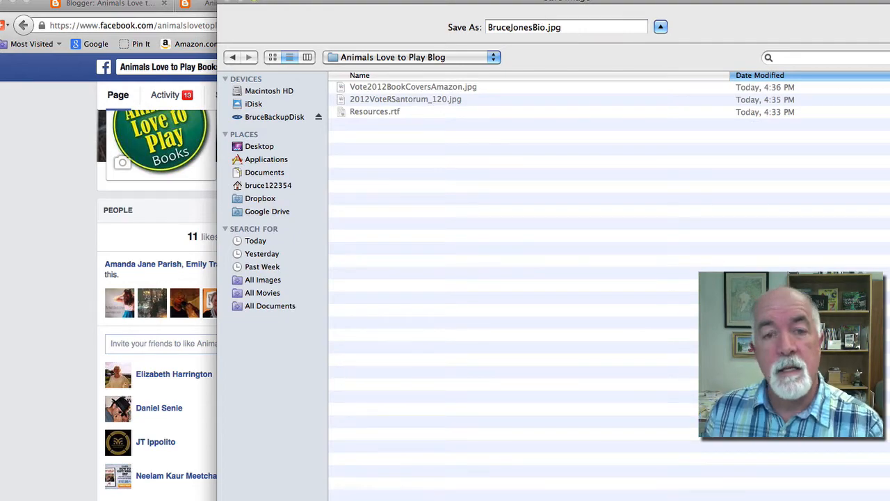
{"action": "key", "text": "Return"}
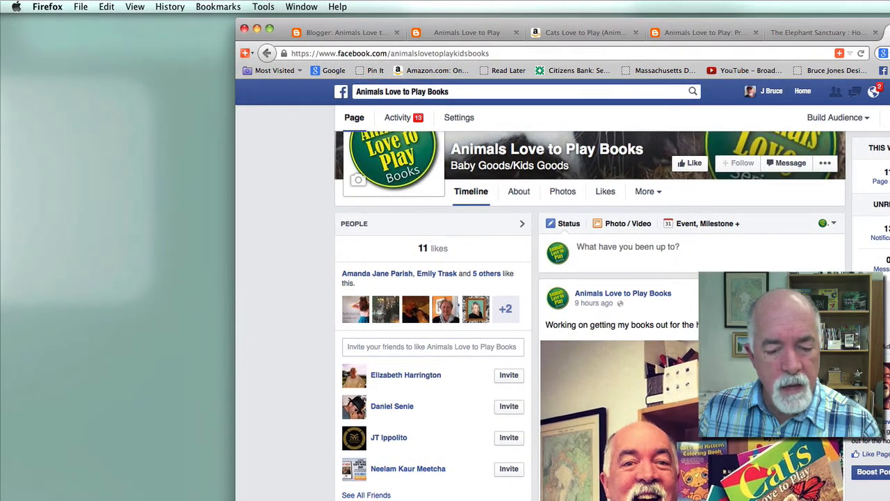
Open the saved bio photo in Photoshop and mark a crop area around the author and books
{"action": "key", "text": "super+Tab"}
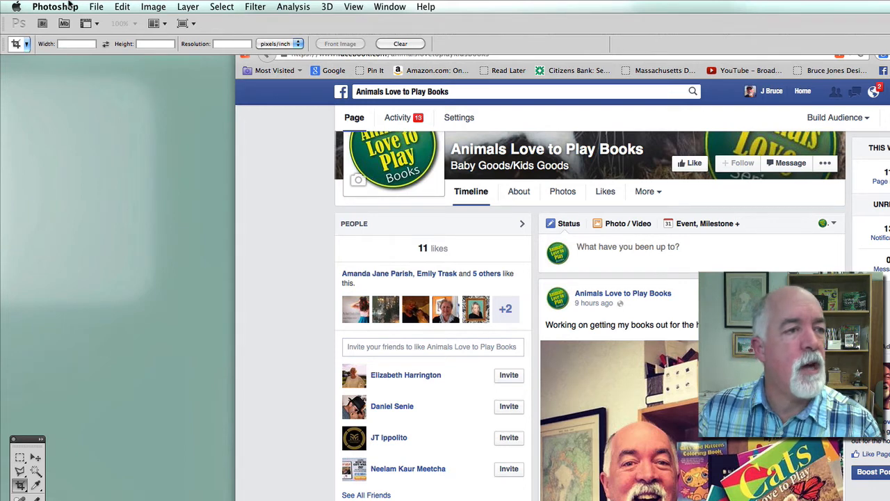
{"action": "left_click", "coordinate": [95, 6]}
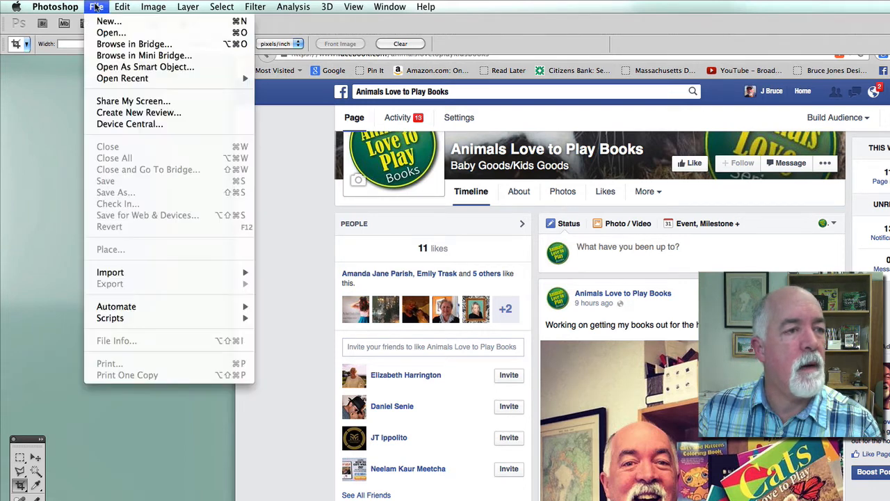
{"action": "left_click", "coordinate": [105, 32]}
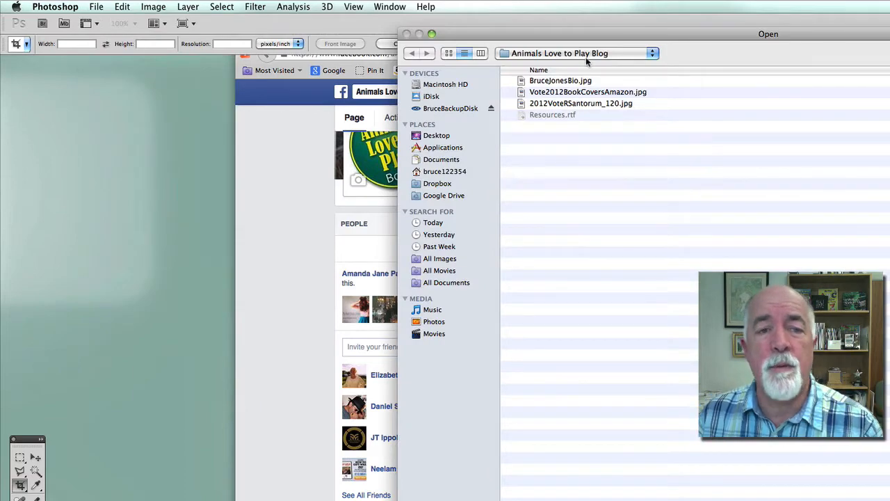
{"action": "double_click", "coordinate": [523, 82]}
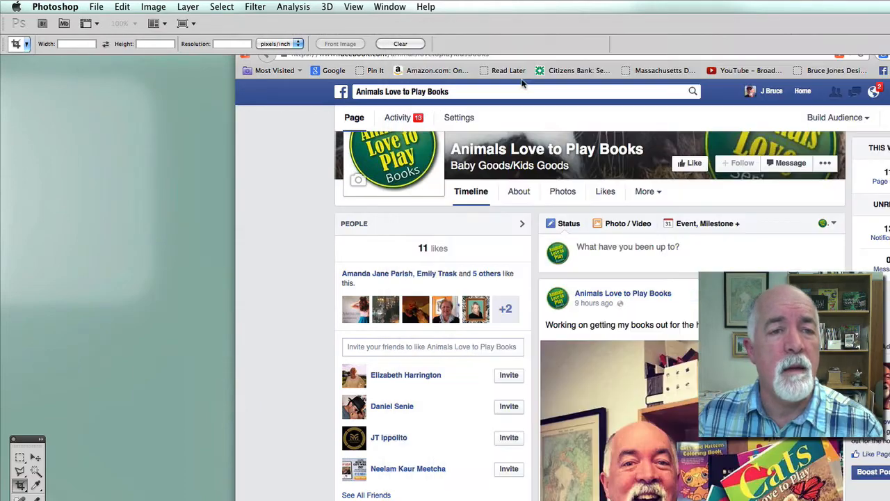
{"action": "left_click_drag", "start_coordinate": [69, 60], "coordinate": [573, 109]}
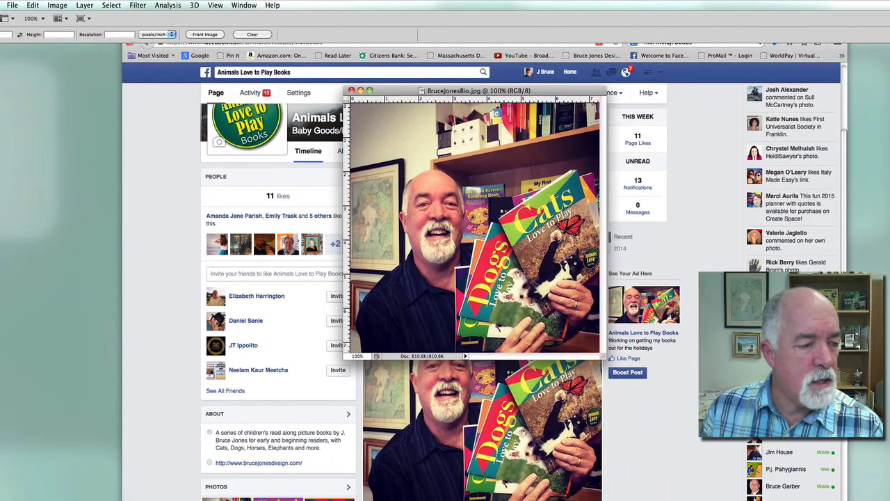
{"action": "left_click_drag", "start_coordinate": [372, 136], "coordinate": [596, 349]}
Crop the photo and resize it to 4 in wide at 72 ppi (288 × 277 pixels)
{"action": "left_click_drag", "start_coordinate": [371, 136], "coordinate": [377, 139]}
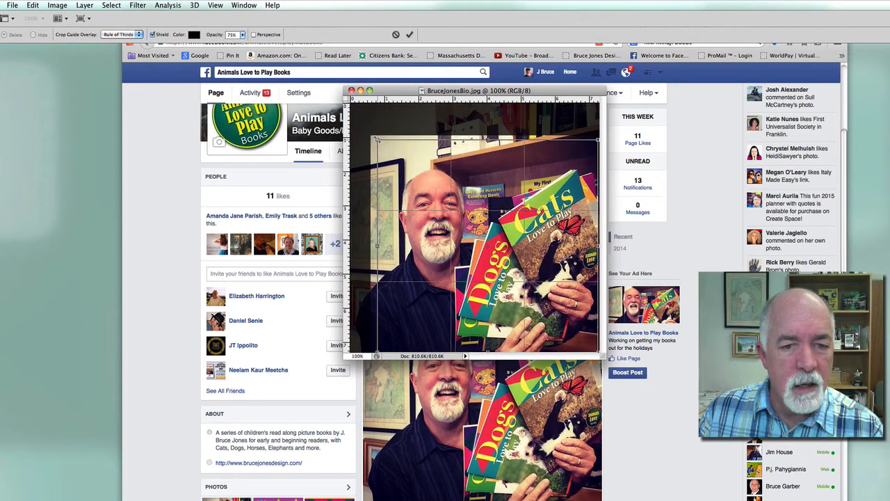
{"action": "double_click", "coordinate": [478, 253]}
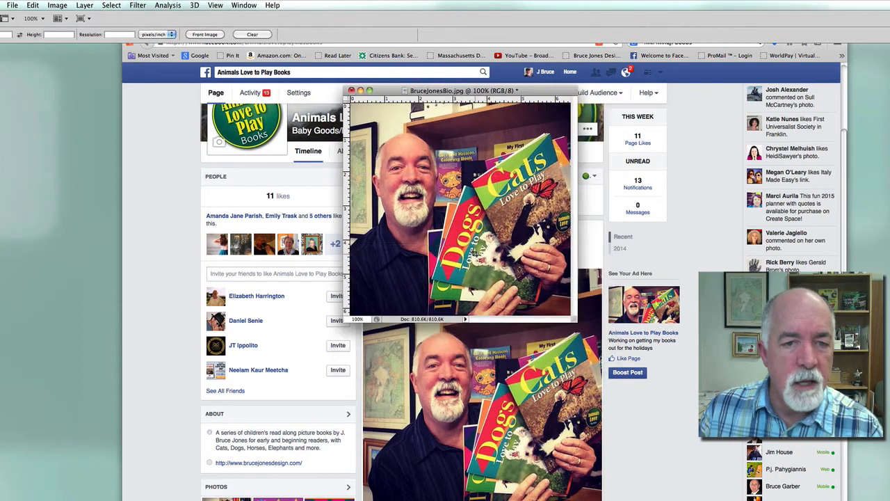
{"action": "left_click", "coordinate": [55, 5]}
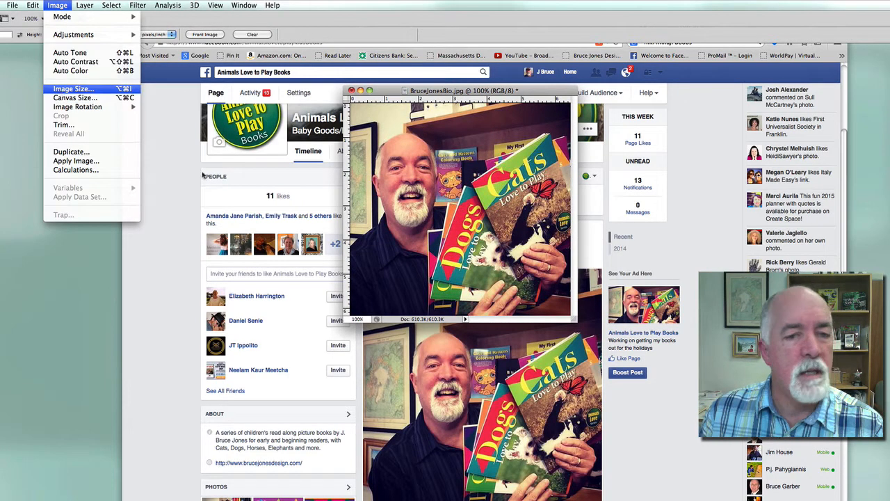
{"action": "left_click", "coordinate": [61, 89]}
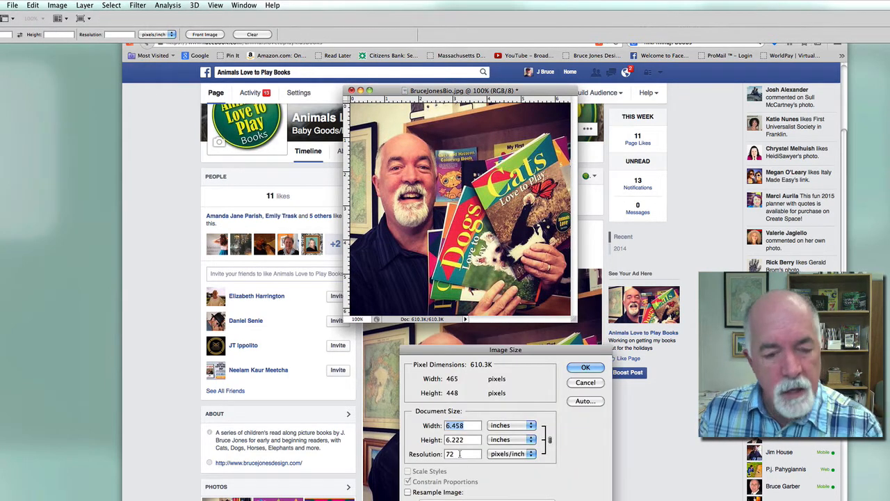
{"action": "type", "text": "4"}
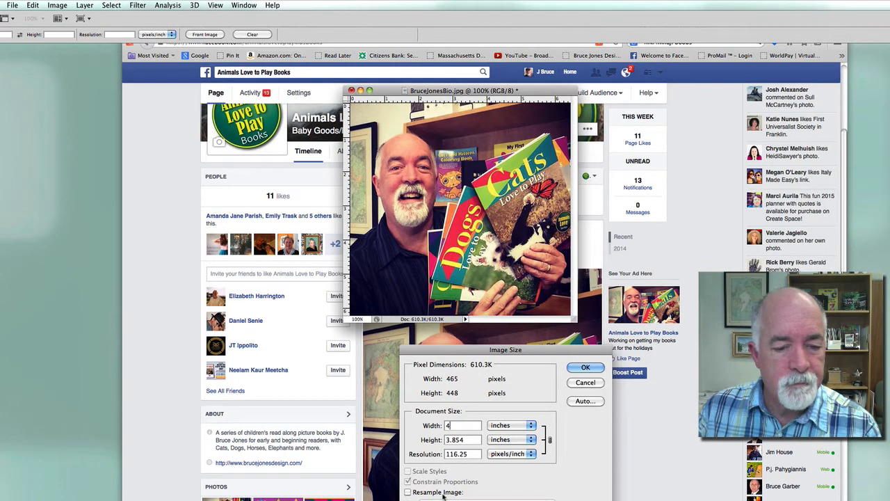
{"action": "left_click", "coordinate": [409, 491]}
{"action": "left_click_drag", "start_coordinate": [468, 454], "coordinate": [426, 453]}
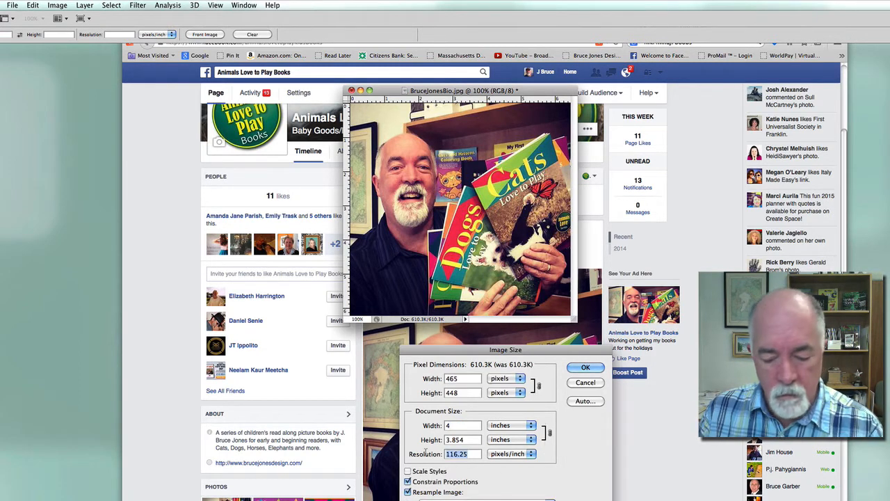
{"action": "type", "text": "72"}
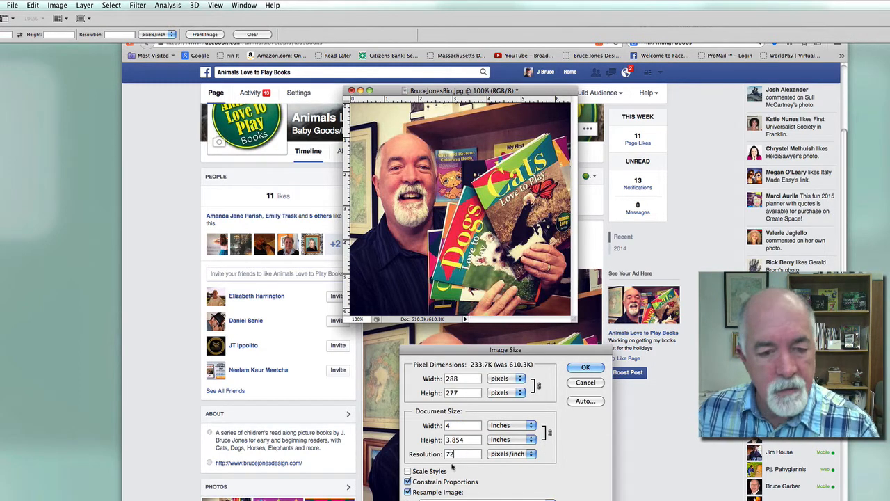
{"action": "left_click", "coordinate": [584, 367]}
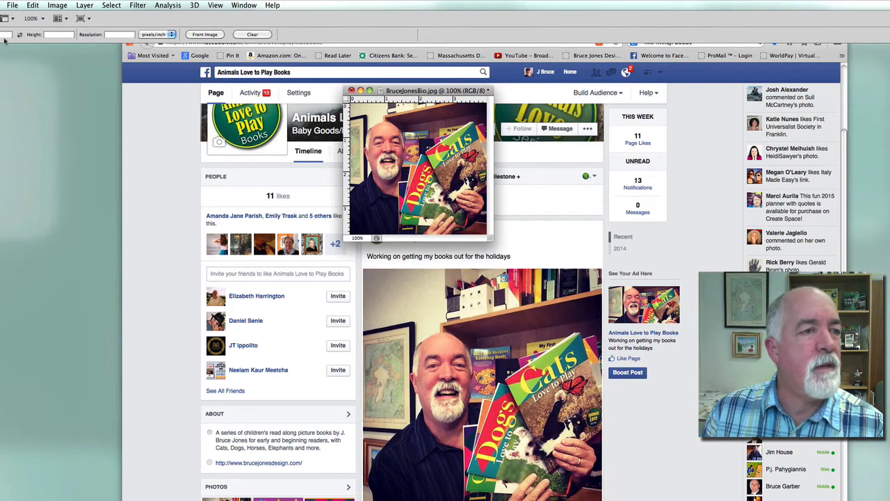
Save the resized photo as JPEG with the default quality and close it
{"action": "left_click", "coordinate": [13, 5]}
{"action": "mouse_move", "coordinate": [16, 63]}
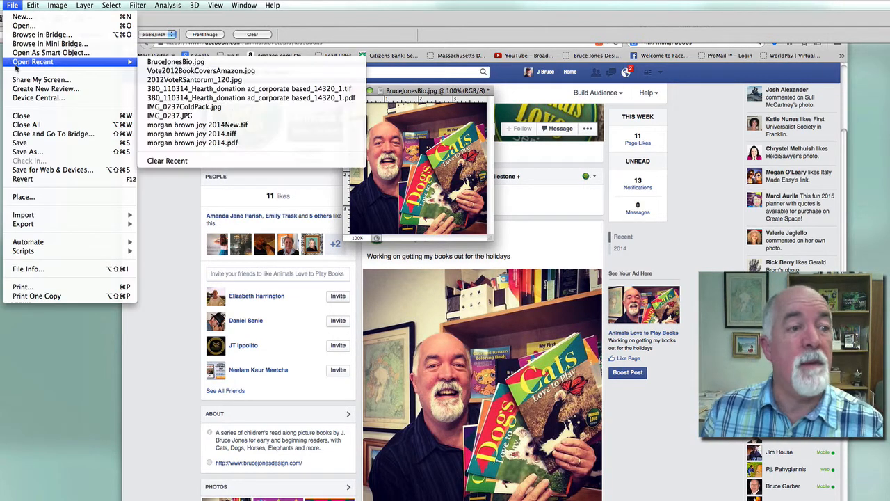
{"action": "left_click", "coordinate": [19, 143]}
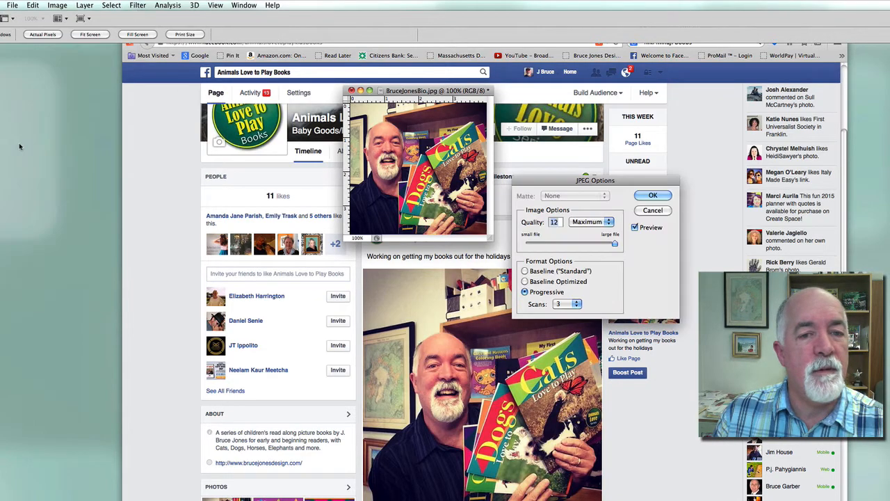
{"action": "left_click", "coordinate": [649, 195]}
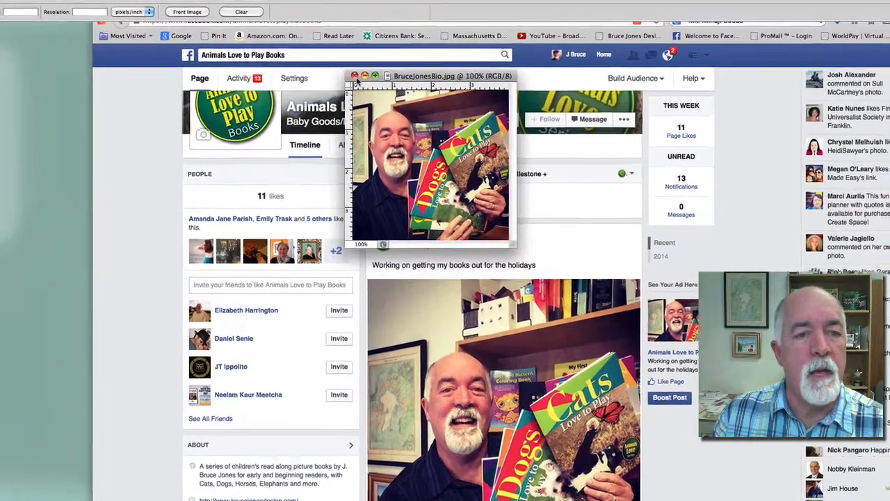
{"action": "left_click", "coordinate": [352, 90]}
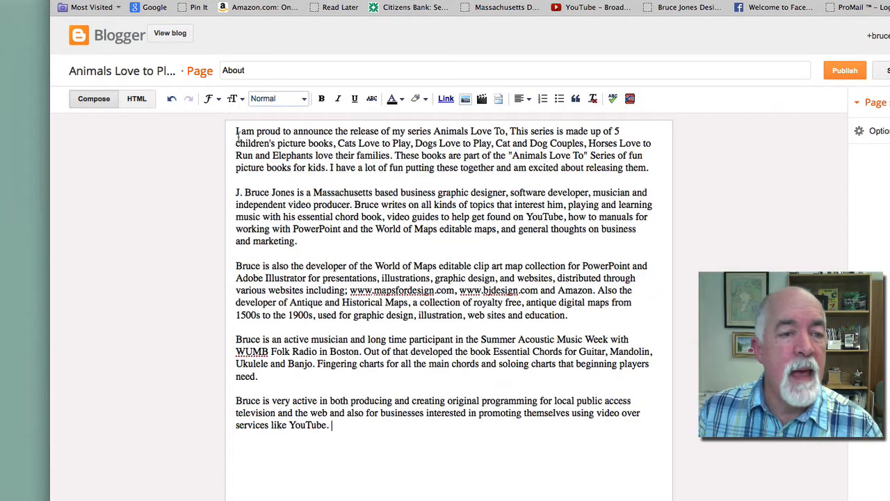
Insert the bio .jpg from the Animals Love to Play Blog folder into the About page
{"action": "left_click", "coordinate": [463, 99]}
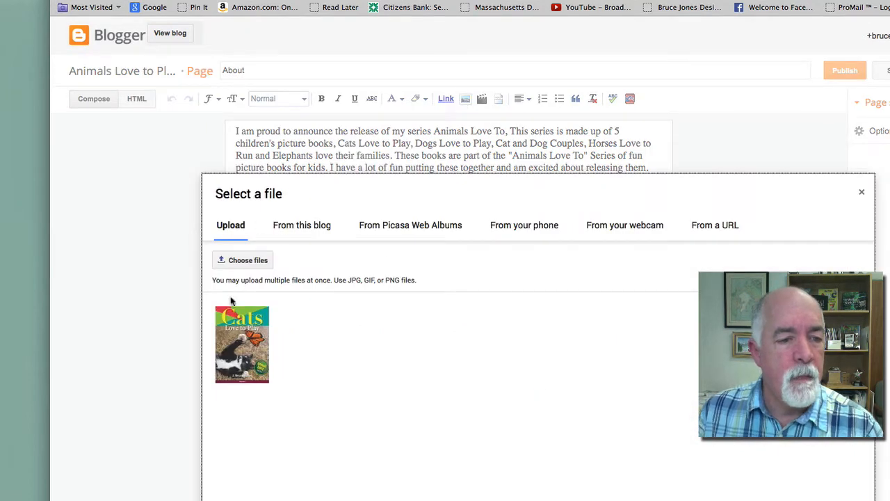
{"action": "left_click", "coordinate": [243, 258]}
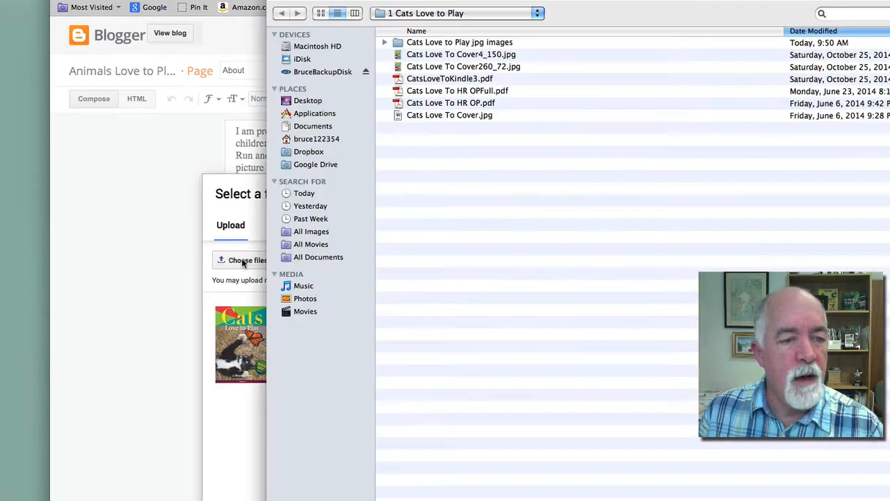
{"action": "left_click", "coordinate": [431, 12]}
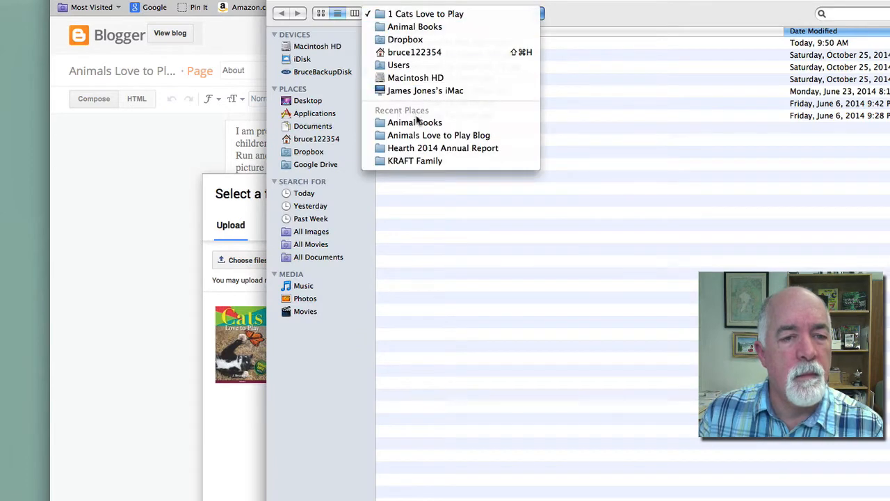
{"action": "left_click", "coordinate": [420, 136]}
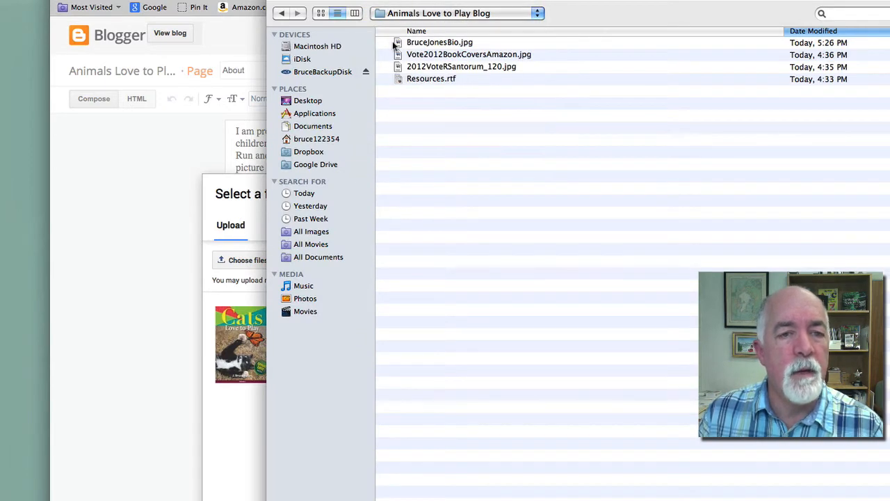
{"action": "left_click", "coordinate": [400, 44]}
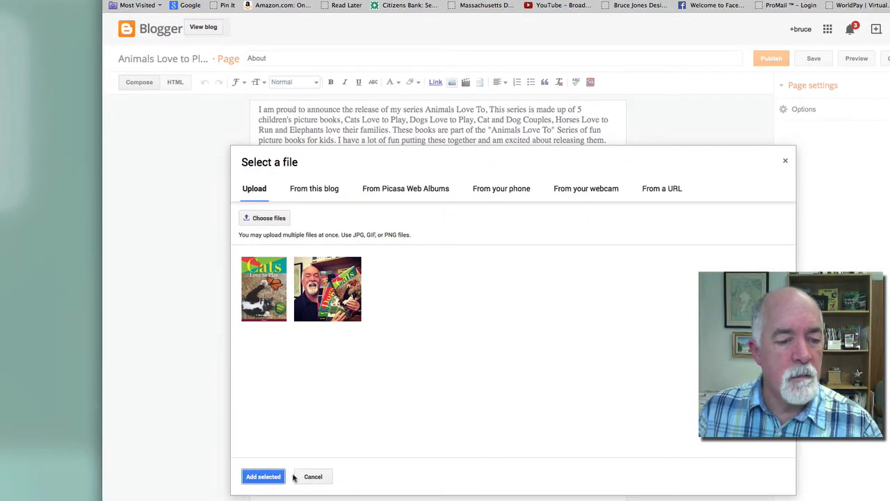
{"action": "left_click", "coordinate": [268, 477]}
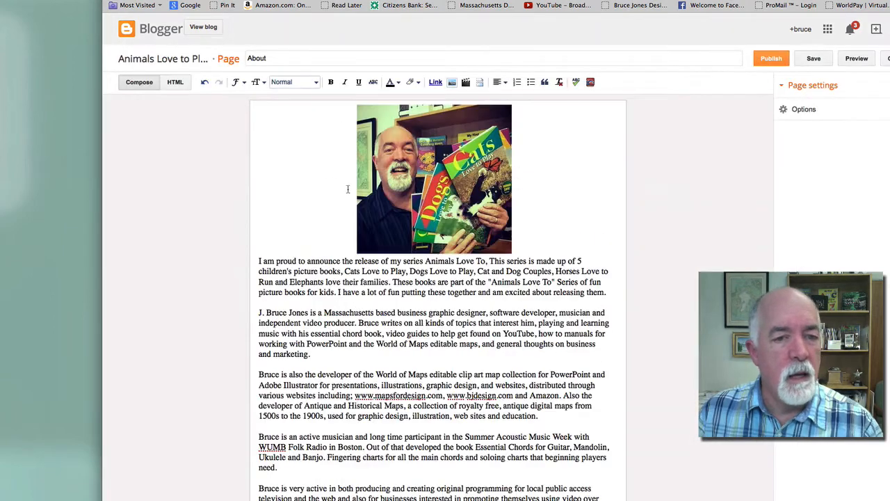
Make the bio photo medium, left-aligned with text wrapping, and check it in preview
{"action": "left_click", "coordinate": [446, 179]}
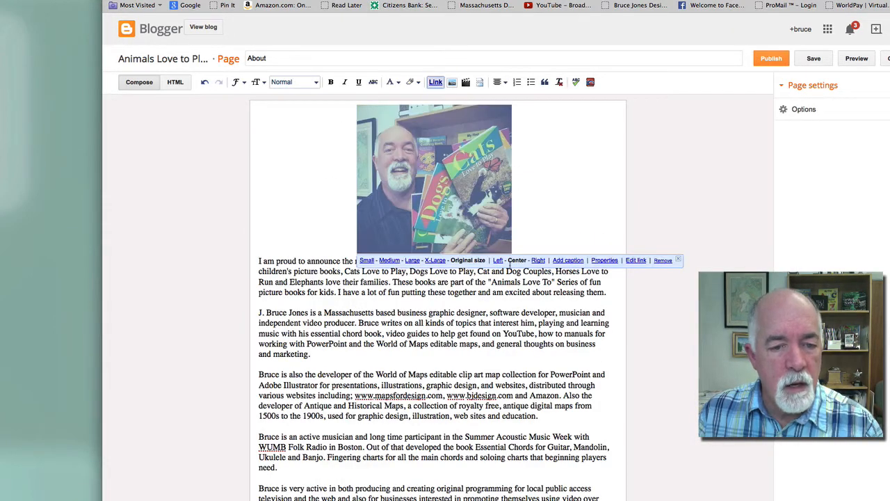
{"action": "left_click", "coordinate": [498, 261]}
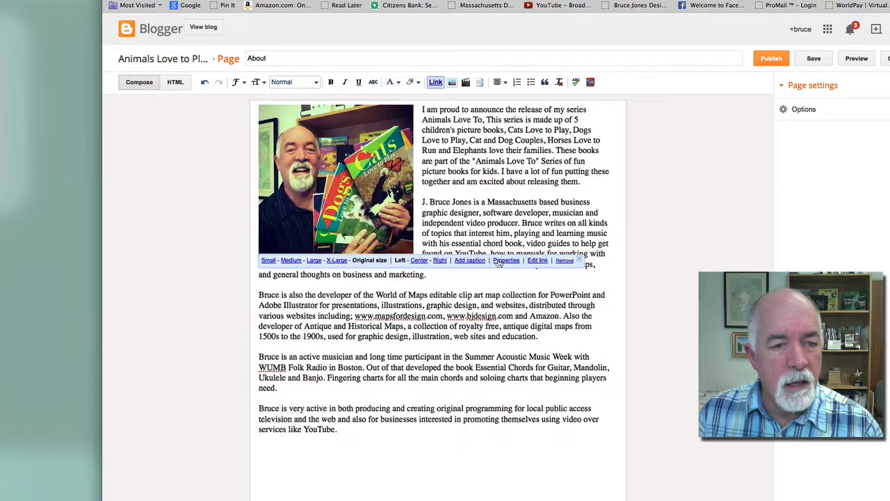
{"action": "left_click", "coordinate": [292, 261]}
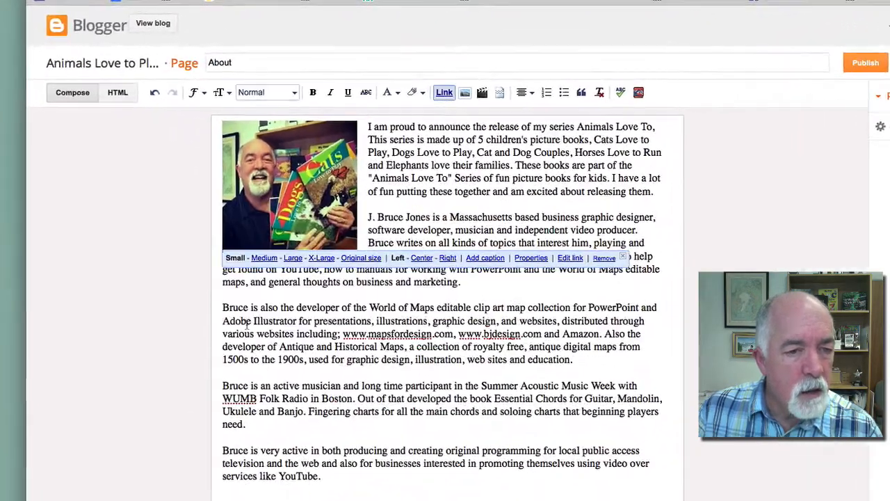
{"action": "left_click", "coordinate": [481, 335]}
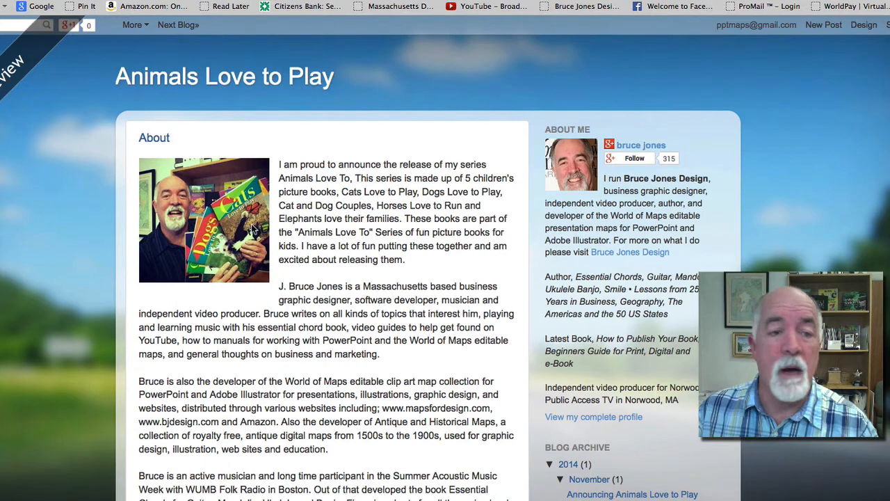
{"action": "key", "text": "super+w"}
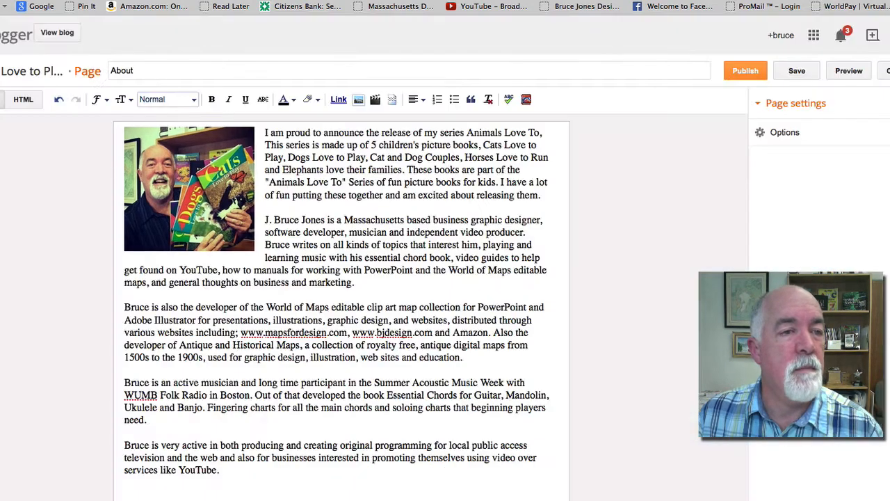
Publish the About page, then create a new page and begin typing the title 'Cats Love to Play'
{"action": "left_click", "coordinate": [772, 71]}
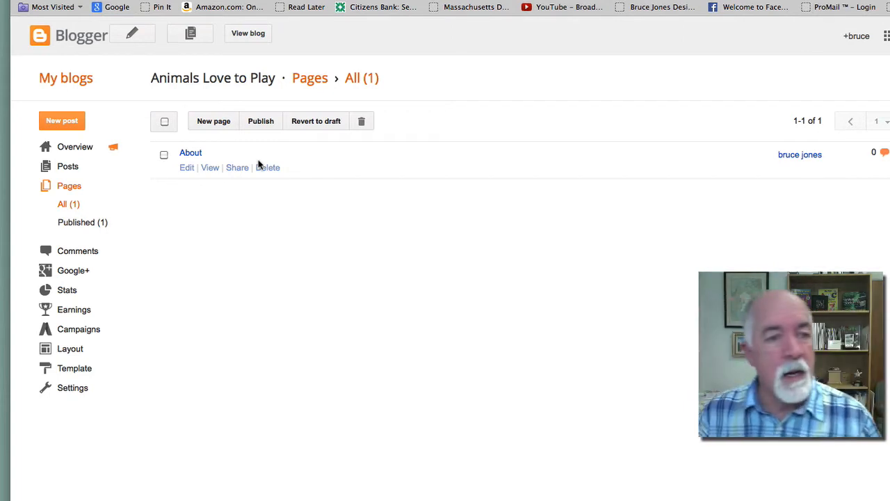
{"action": "left_click", "coordinate": [223, 121]}
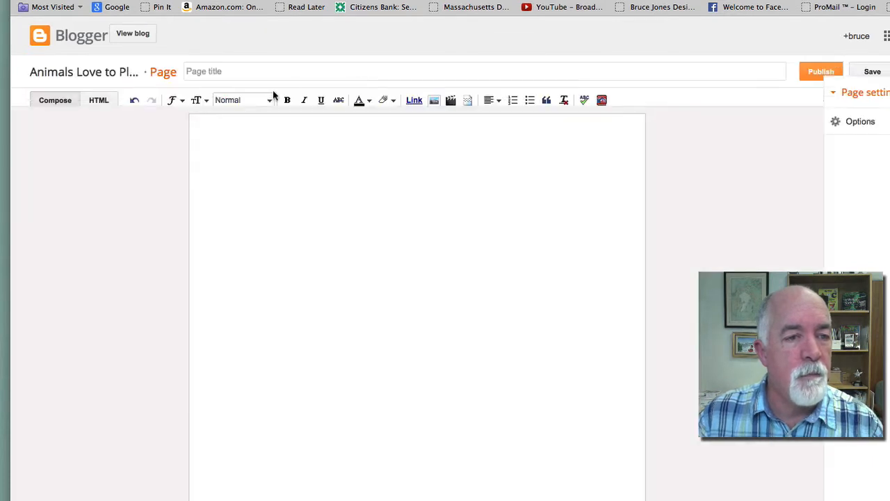
{"action": "left_click", "coordinate": [235, 72]}
{"action": "type", "text": "Cats Love to Play"}
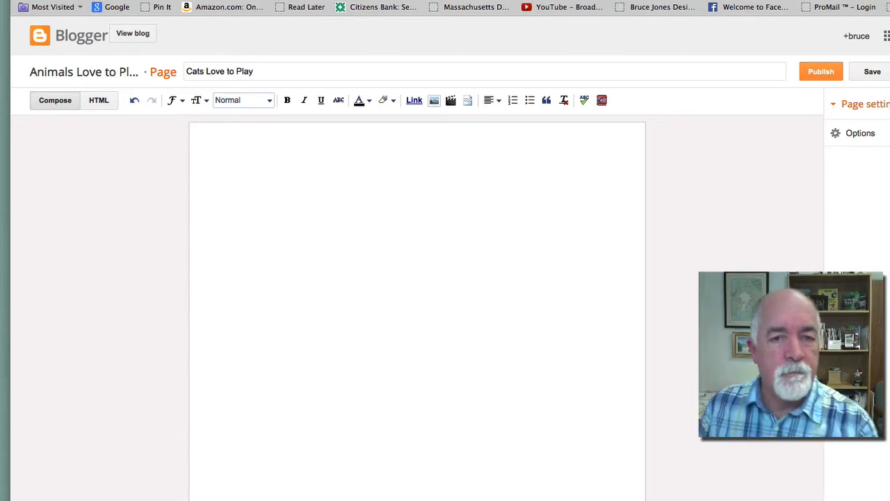
Copy the expanded Cats Love to Play book description from Amazon and return to the Blogger draft
{"action": "left_click", "coordinate": [239, 170]}
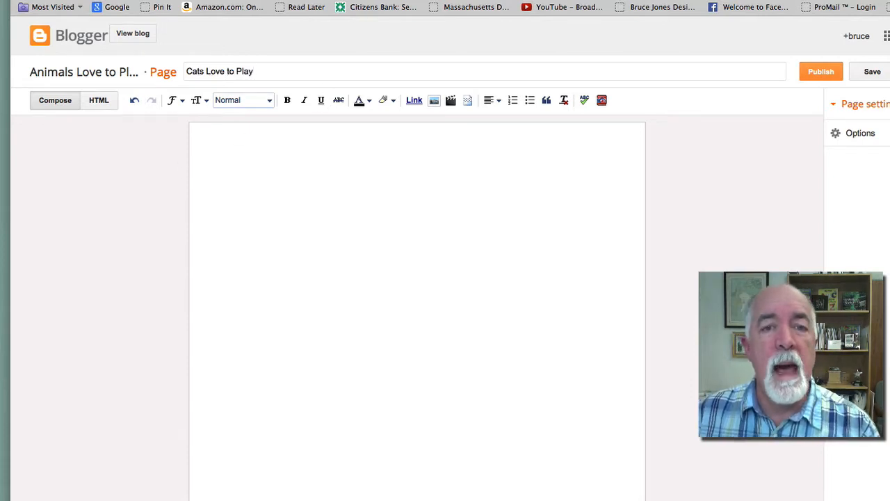
{"action": "key", "text": "ctrl+Tab"}
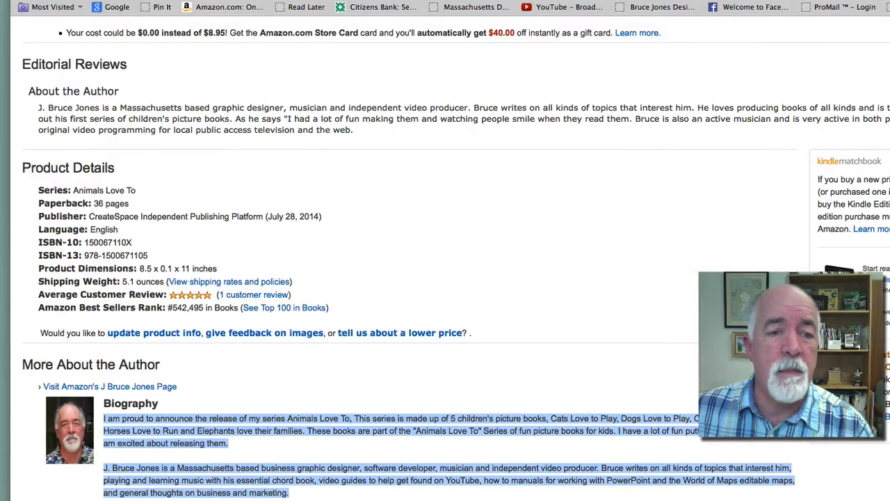
{"action": "scroll", "coordinate": [445, 278], "scroll_direction": "up", "scroll_amount": 10}
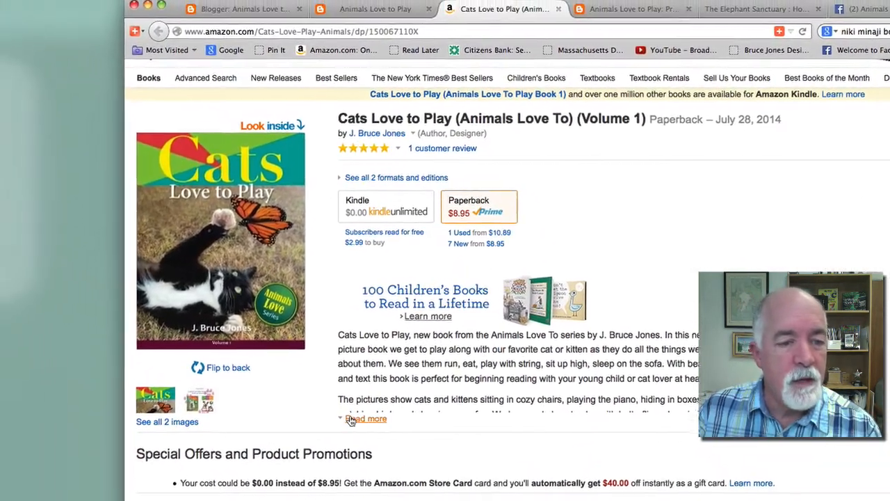
{"action": "left_click", "coordinate": [366, 419]}
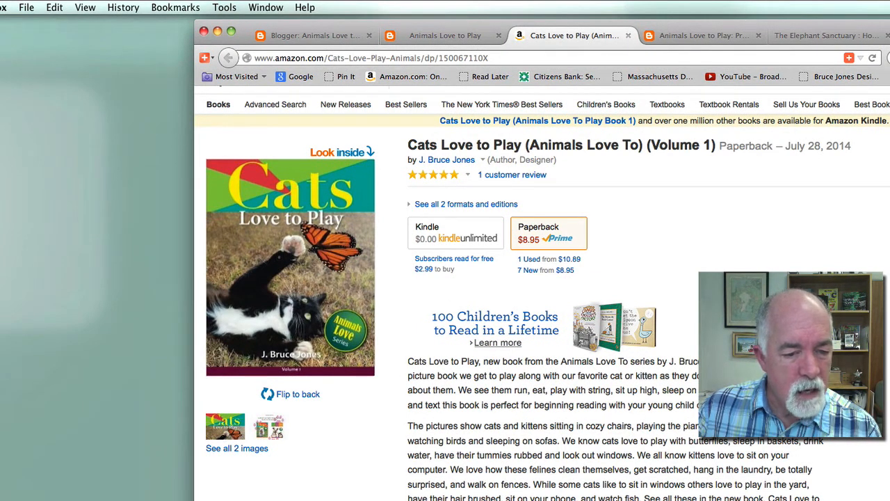
{"action": "left_click_drag", "start_coordinate": [820, 498], "coordinate": [406, 368]}
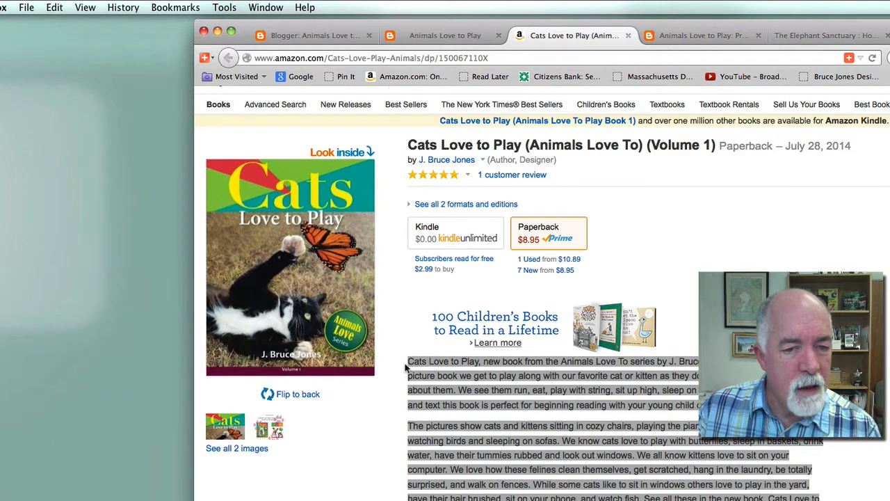
{"action": "left_click", "coordinate": [56, 9]}
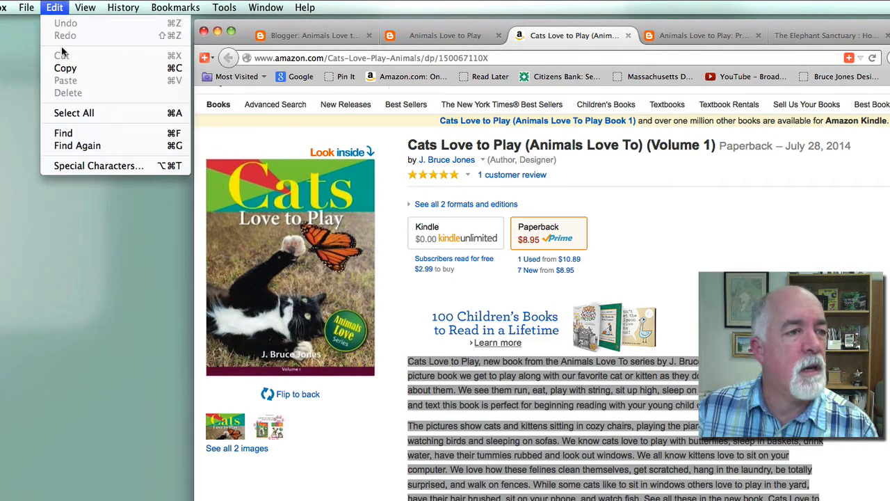
{"action": "left_click", "coordinate": [66, 69]}
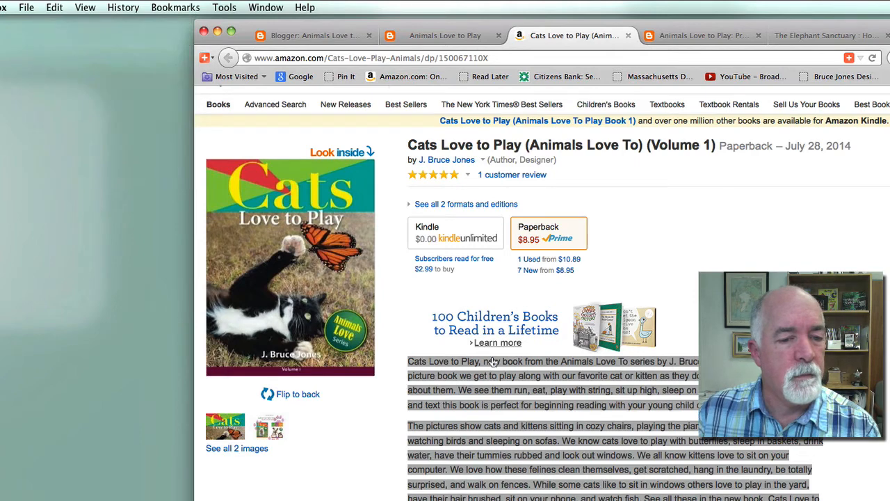
{"action": "left_click", "coordinate": [292, 33]}
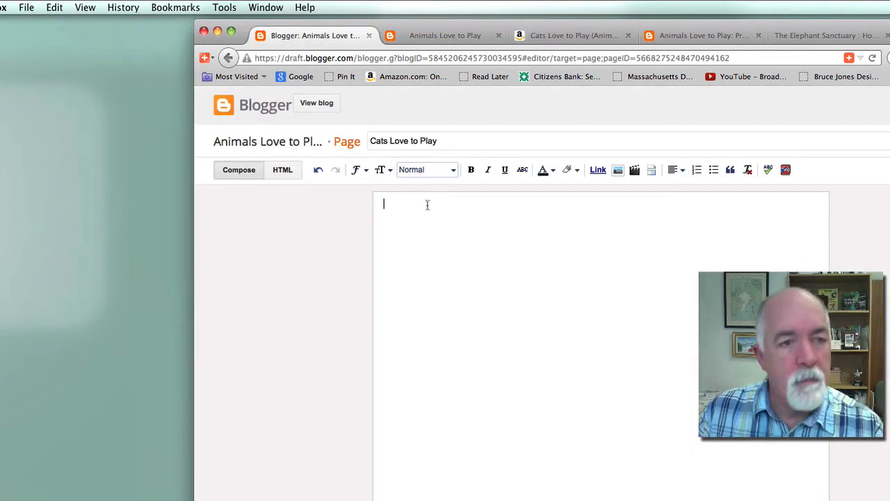
Paste the Amazon description into the page body, breaking paragraphs after 'lover at heart.' and before 'While some cats'
{"action": "left_click", "coordinate": [57, 7]}
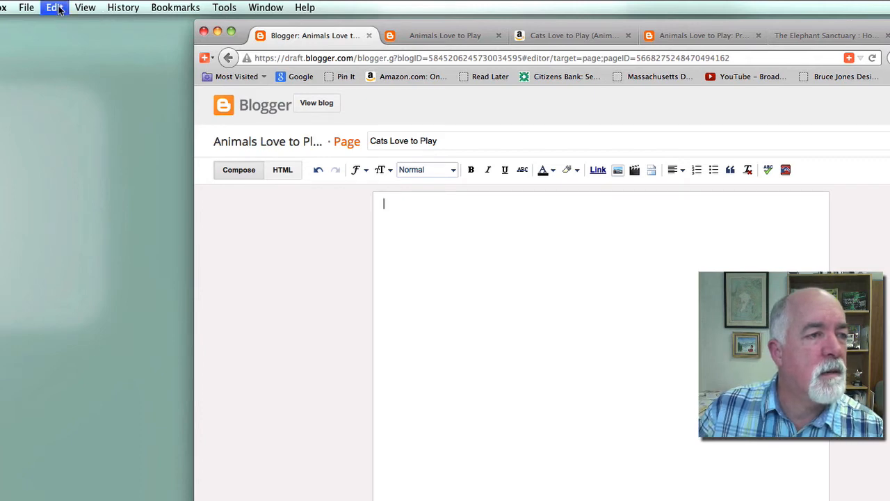
{"action": "left_click", "coordinate": [67, 81]}
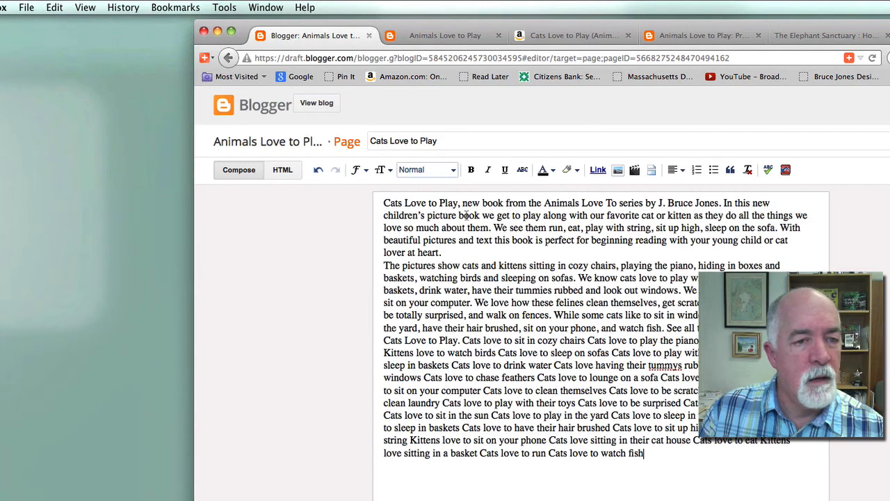
{"action": "key", "text": "Return"}
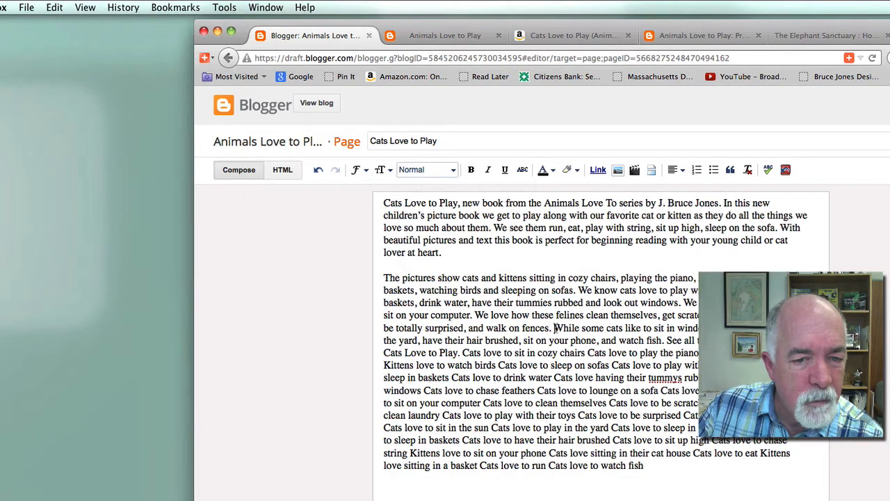
{"action": "key", "text": "Return"}
{"action": "key", "text": "Return"}
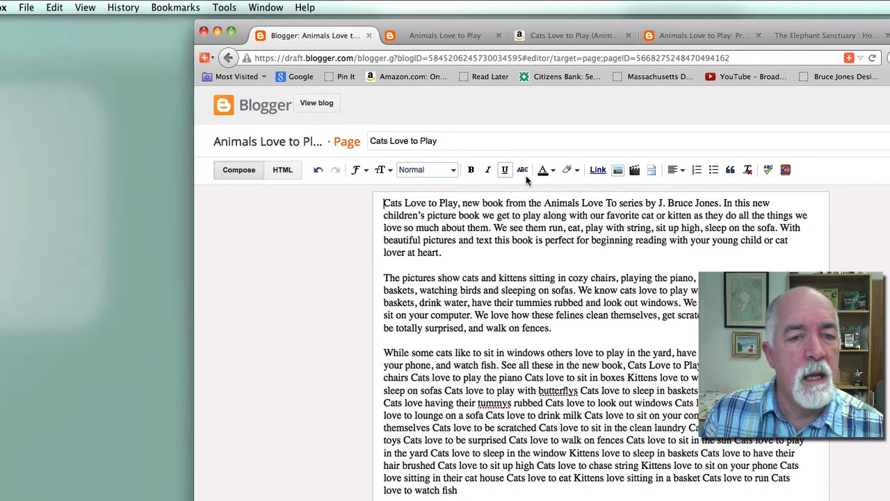
Insert the Cats cover image at the top of the page and align it left
{"action": "left_click", "coordinate": [618, 170]}
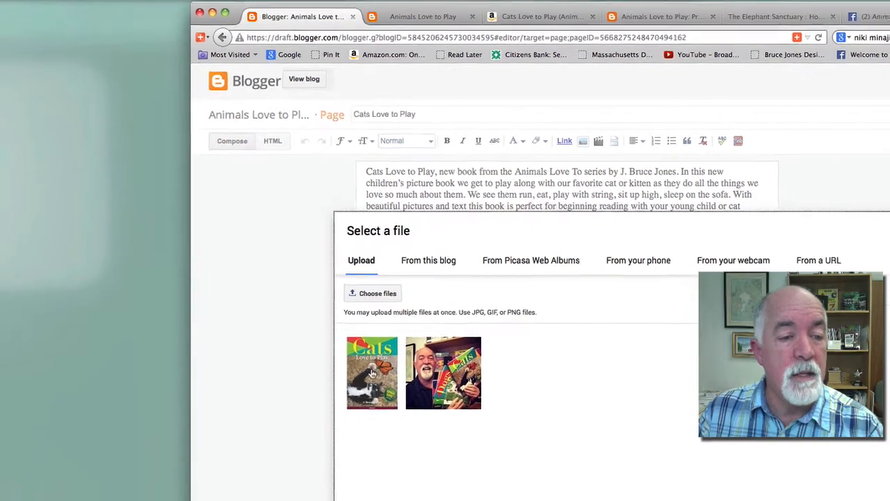
{"action": "left_click", "coordinate": [372, 374]}
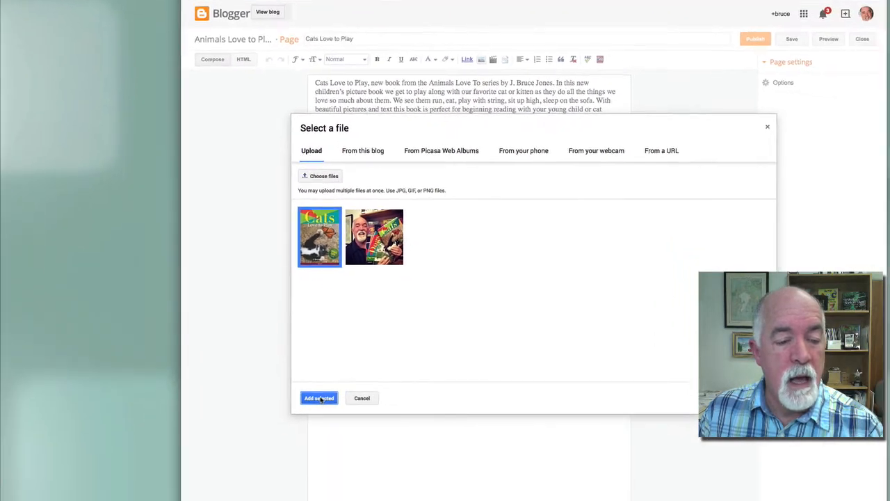
{"action": "left_click", "coordinate": [320, 397]}
{"action": "left_click", "coordinate": [545, 382]}
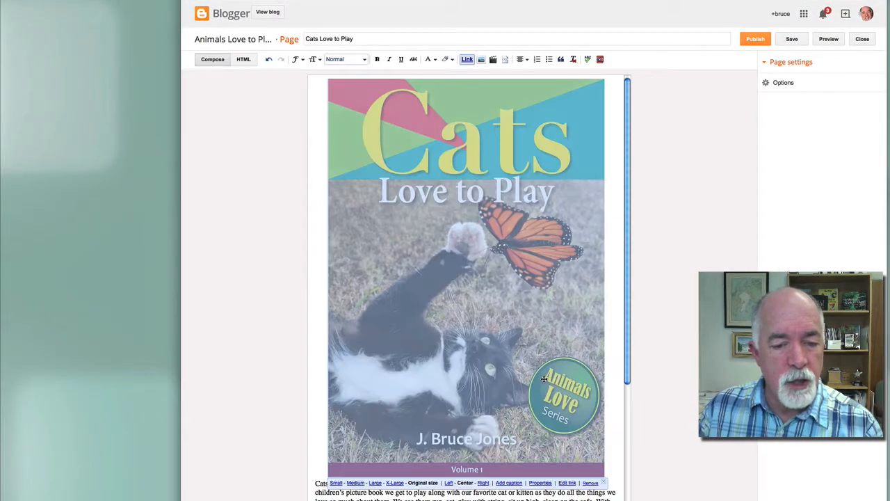
{"action": "left_click", "coordinate": [449, 482]}
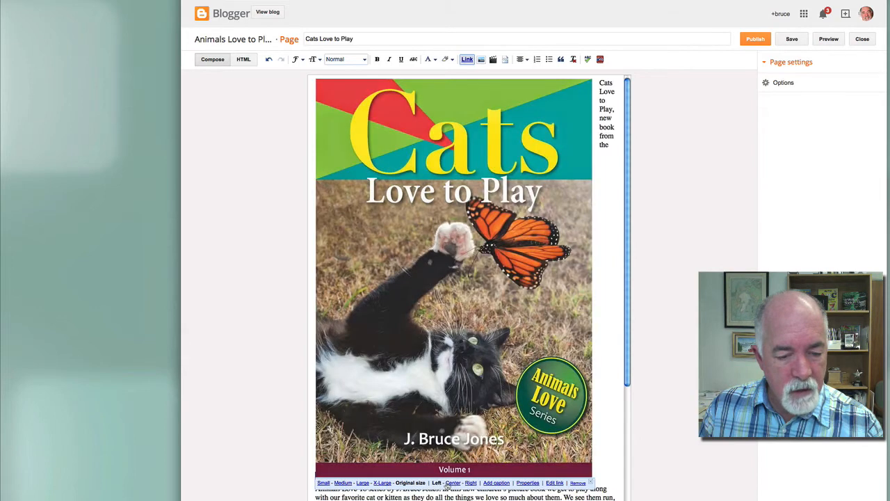
Resize the left-aligned Cats cover image to Medium
{"action": "left_click", "coordinate": [342, 482]}
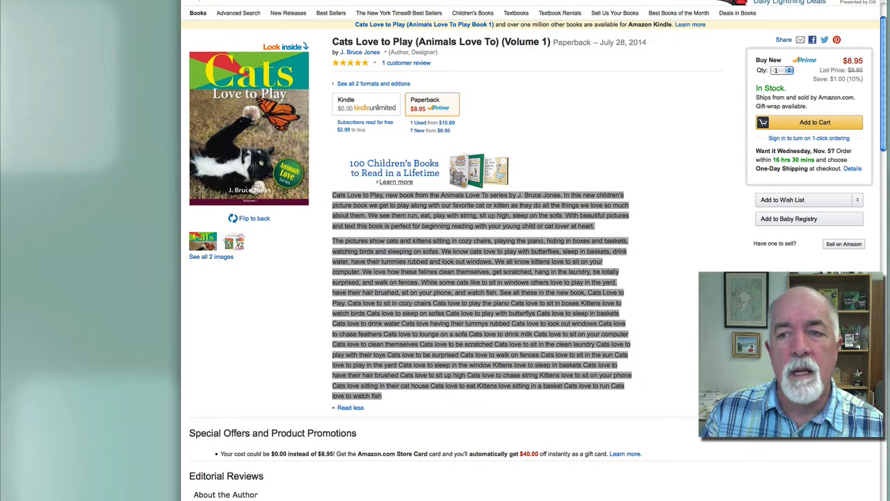
{"action": "scroll", "coordinate": [885, 25], "scroll_direction": "up", "scroll_amount": 2}
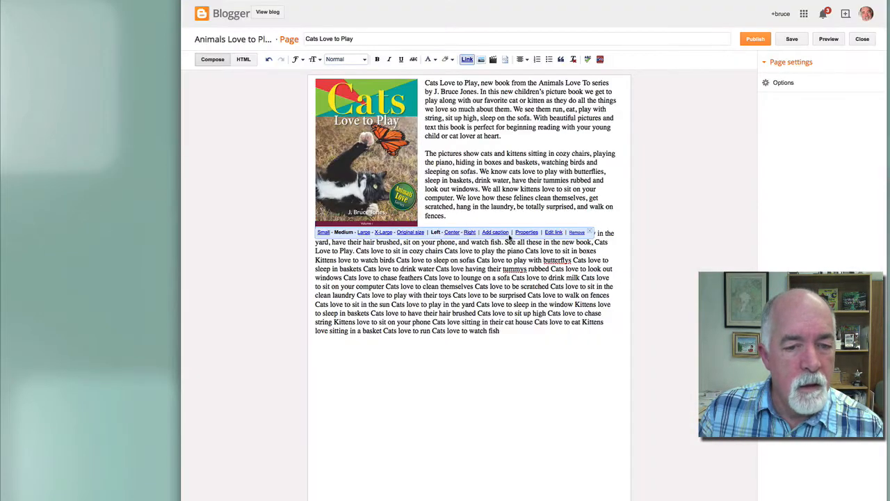
Link the cover image to the Amazon book page in a new window, then publish the page
{"action": "left_click", "coordinate": [554, 232]}
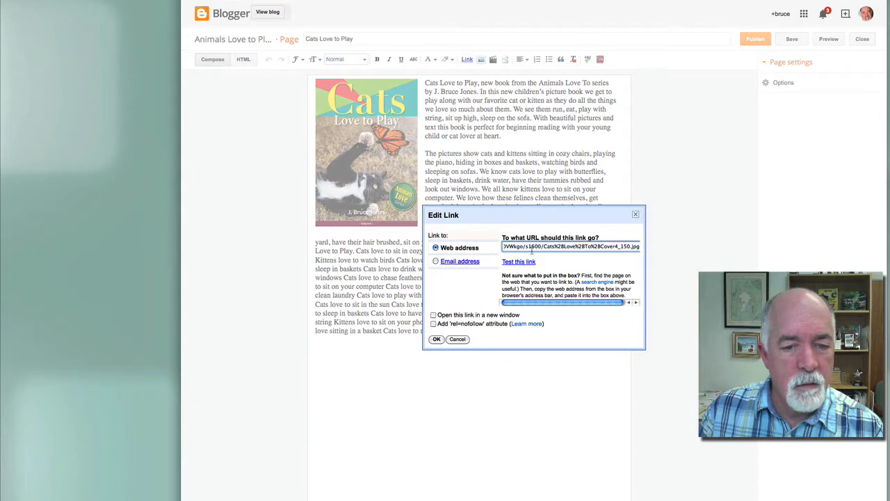
{"action": "triple_click", "coordinate": [532, 247]}
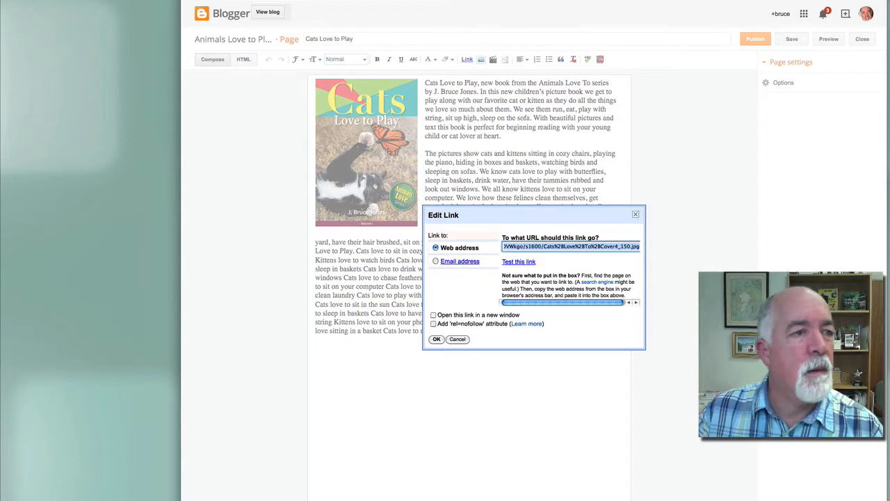
{"action": "left_click", "coordinate": [78, 0]}
{"action": "left_click", "coordinate": [89, 1]}
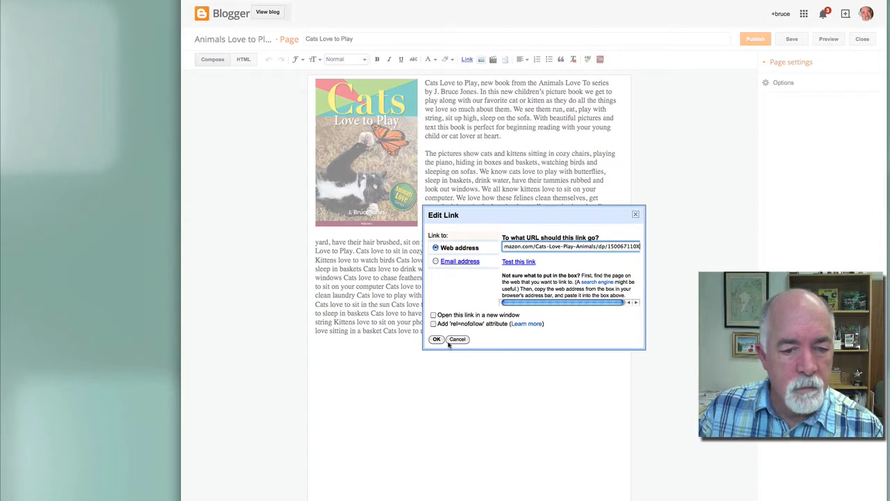
{"action": "left_click", "coordinate": [434, 315]}
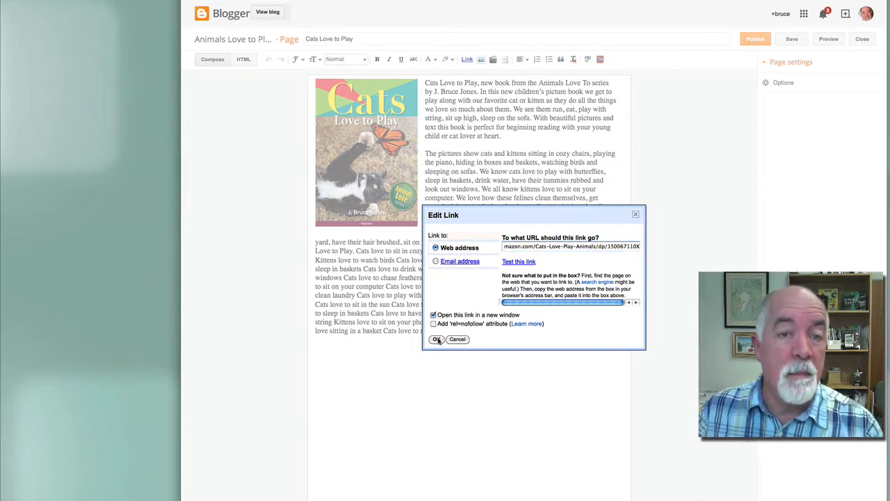
{"action": "left_click", "coordinate": [438, 340]}
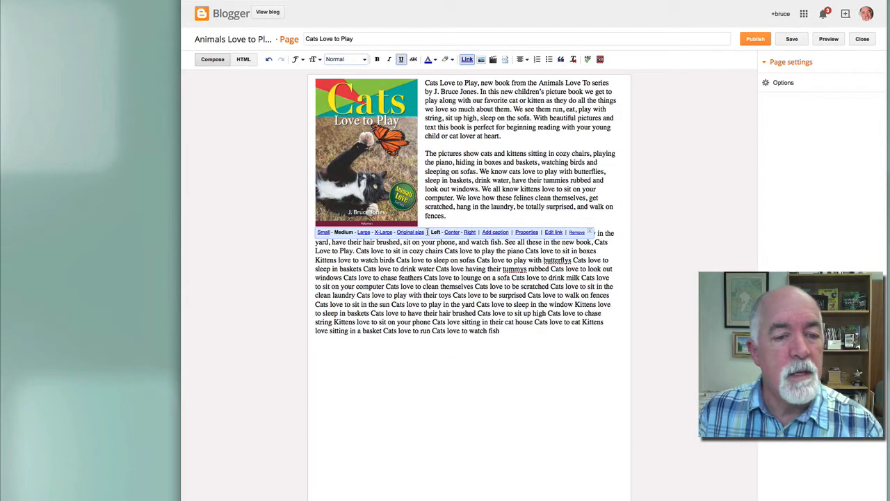
{"action": "left_click", "coordinate": [451, 310]}
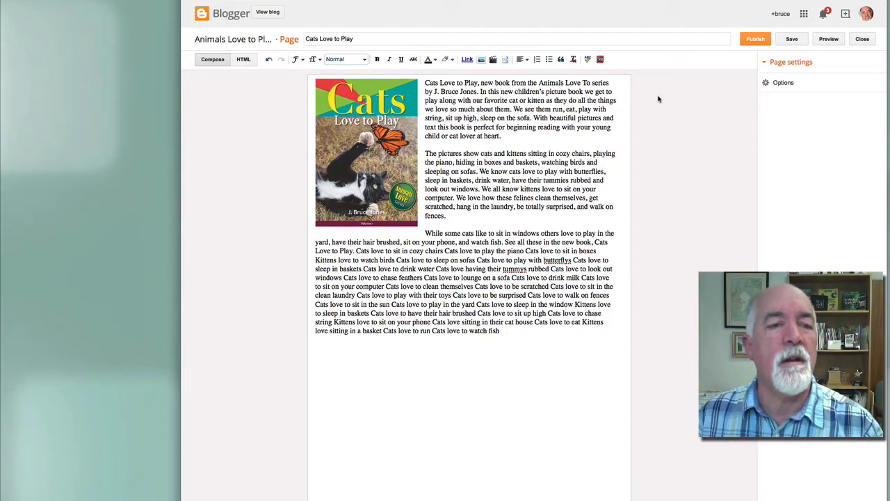
{"action": "left_click", "coordinate": [754, 38]}
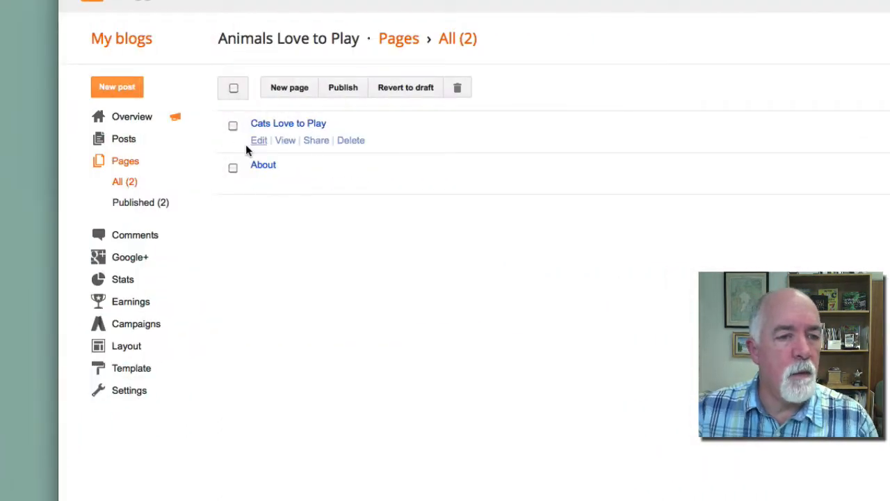
Tick the Cats Love to Play and About pages, publish them, check the live blog, then open Layout
{"action": "left_click", "coordinate": [233, 126]}
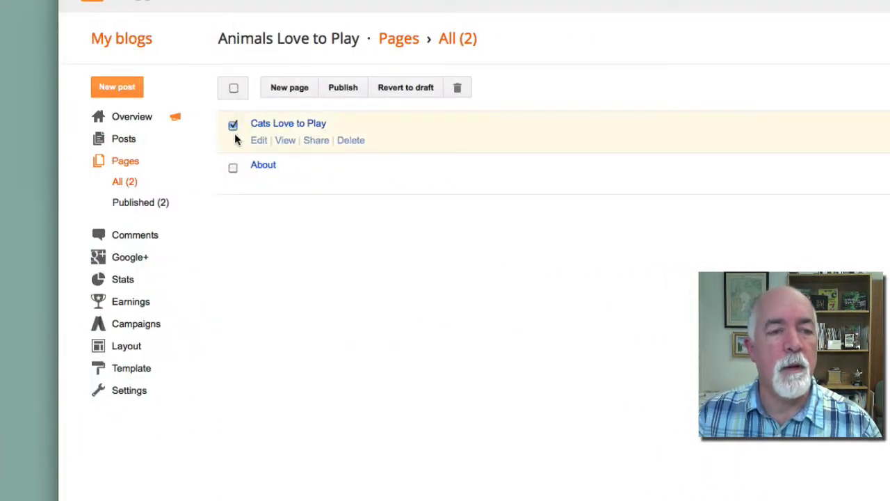
{"action": "left_click", "coordinate": [233, 167]}
{"action": "left_click", "coordinate": [343, 87]}
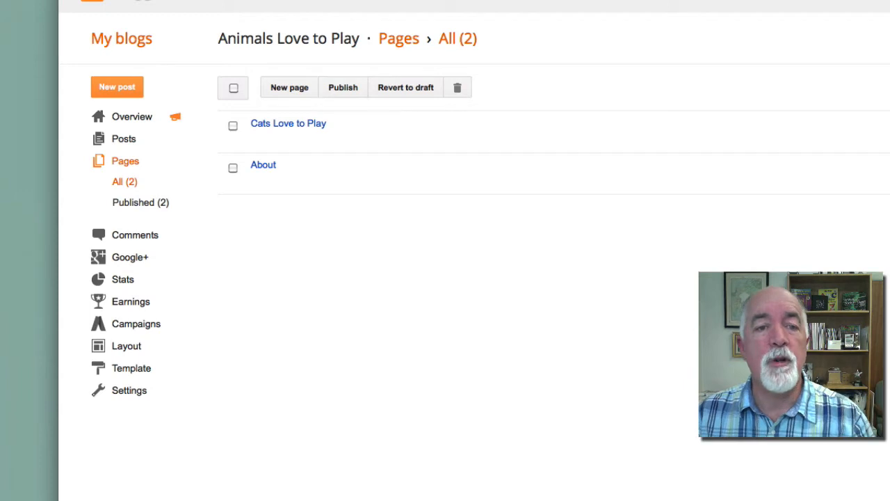
{"action": "left_click", "coordinate": [390, 1]}
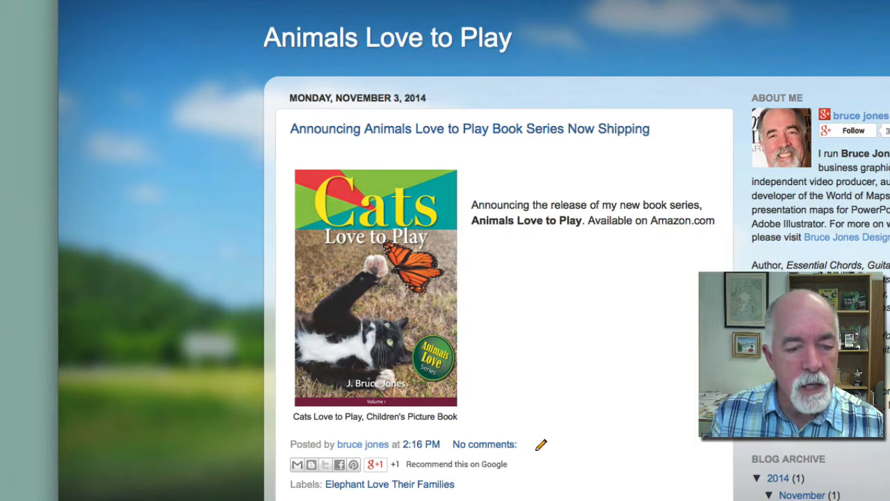
{"action": "left_click", "coordinate": [181, 0]}
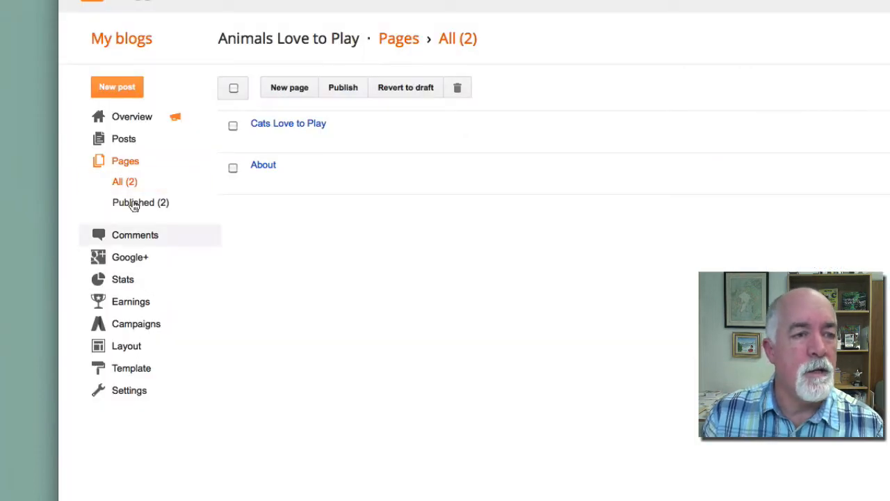
{"action": "left_click", "coordinate": [127, 348]}
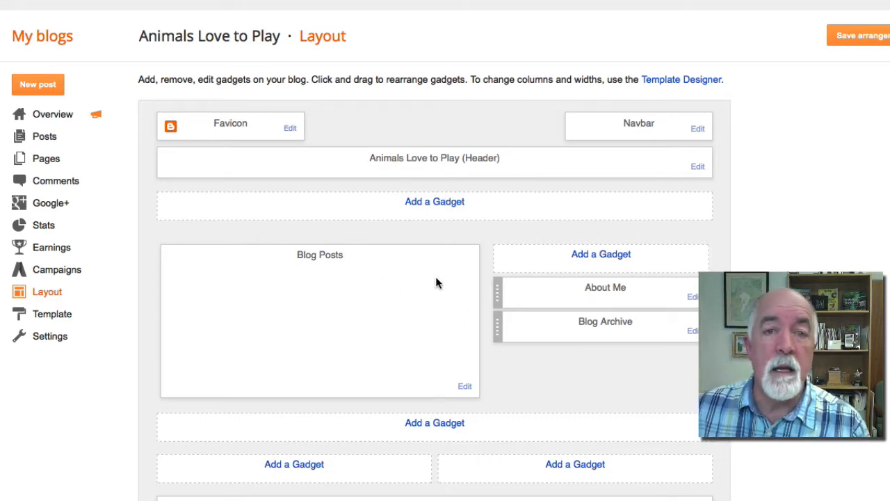
Add a sidebar Pages gadget listing Home, Cats Love to Play and About, and save it
{"action": "left_click", "coordinate": [598, 255]}
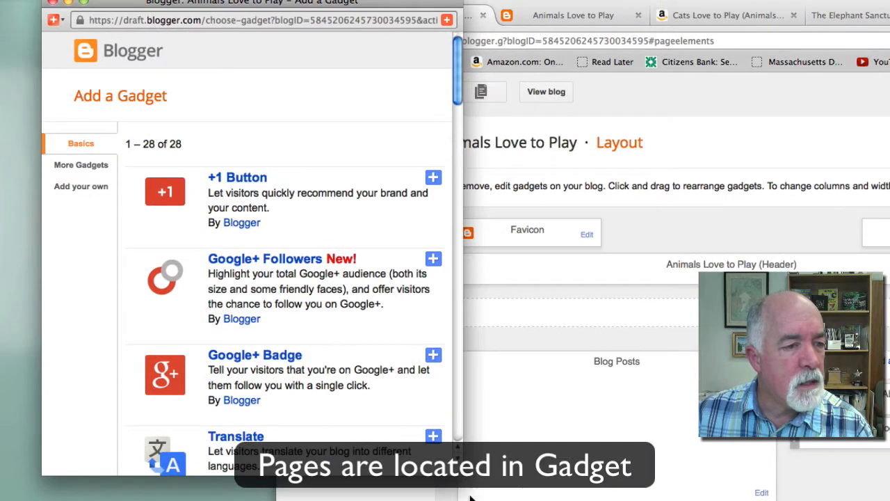
{"action": "left_click_drag", "start_coordinate": [470, 496], "coordinate": [641, 497]}
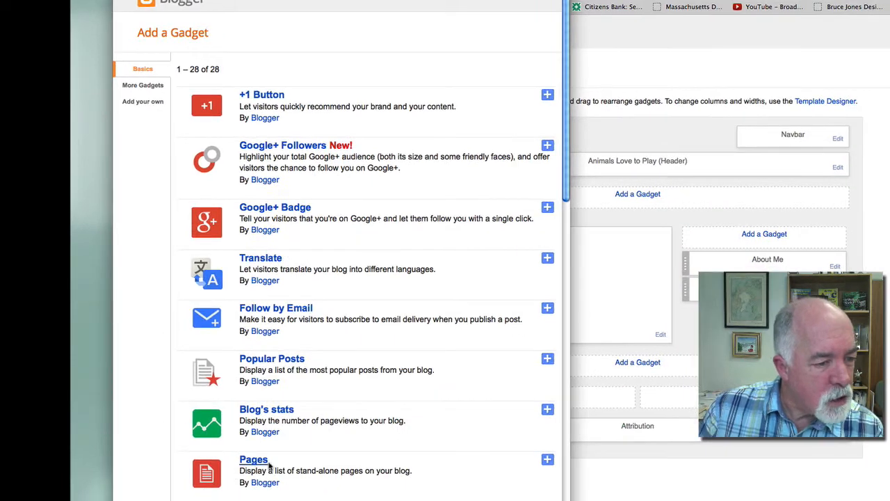
{"action": "left_click", "coordinate": [548, 461]}
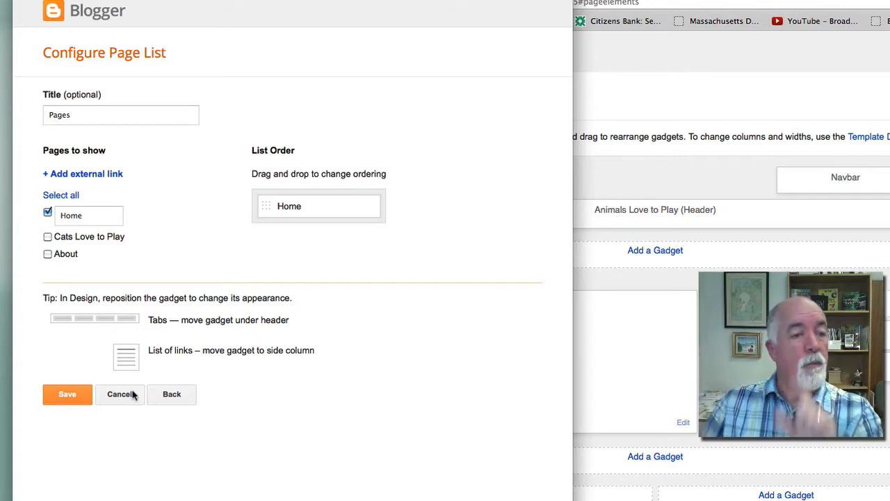
{"action": "left_click", "coordinate": [47, 237]}
{"action": "left_click", "coordinate": [47, 254]}
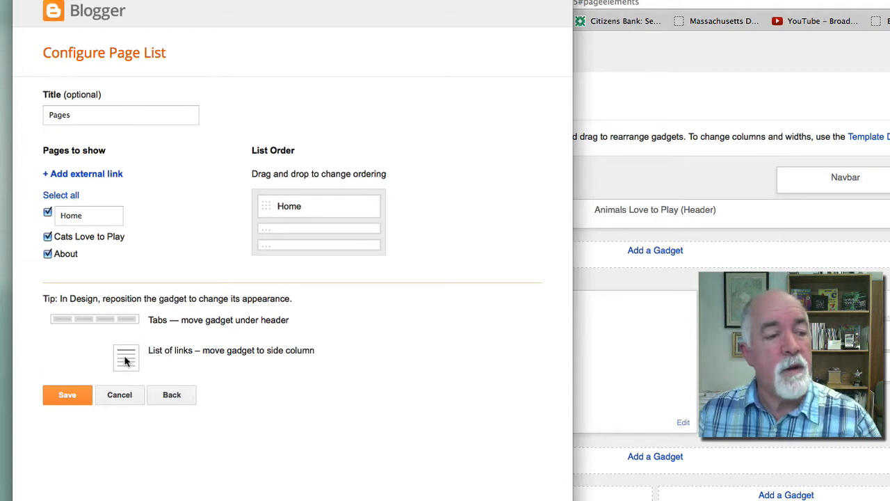
{"action": "left_click", "coordinate": [68, 395]}
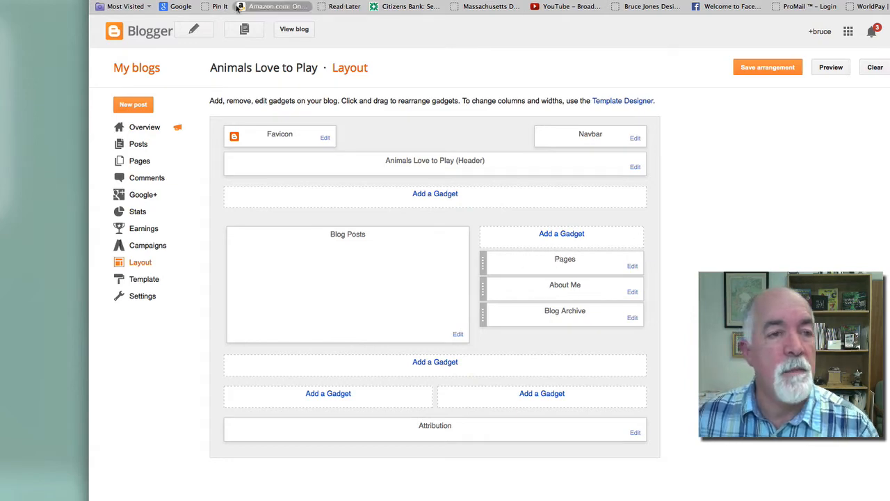
{"action": "left_click", "coordinate": [293, 32]}
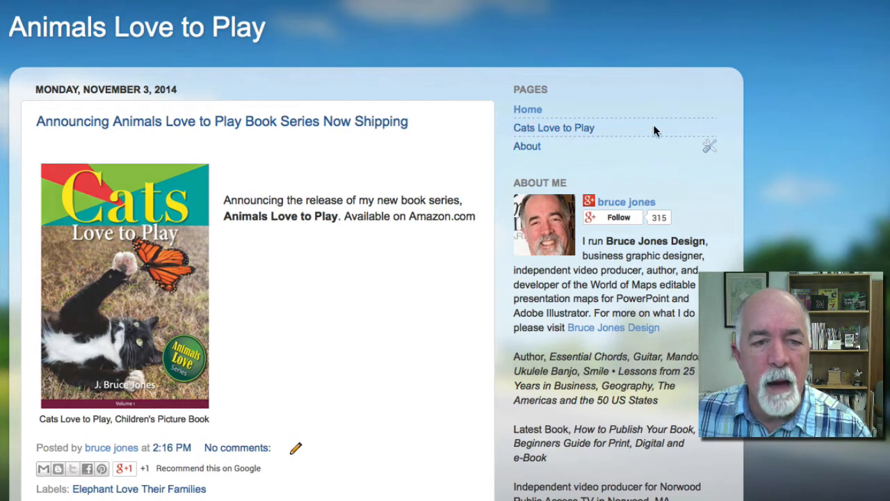
{"action": "left_click", "coordinate": [551, 129]}
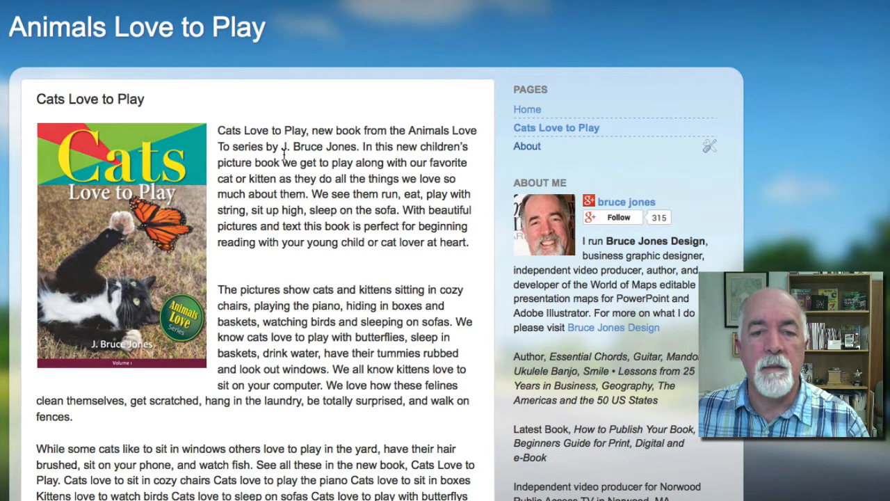
{"action": "left_click", "coordinate": [529, 150]}
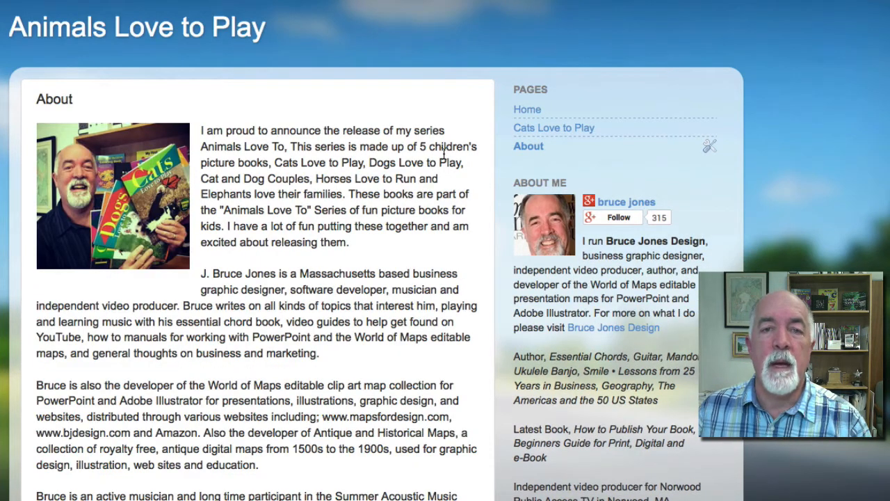
{"action": "left_click", "coordinate": [527, 112]}
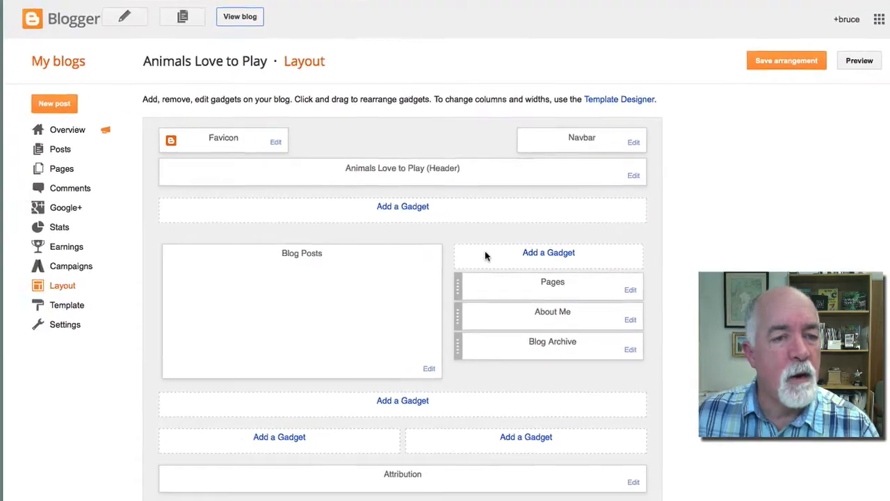
Place the Pages gadget in the full-width row below the header, save, and preview the tabs live
{"action": "left_click_drag", "start_coordinate": [485, 286], "coordinate": [258, 246]}
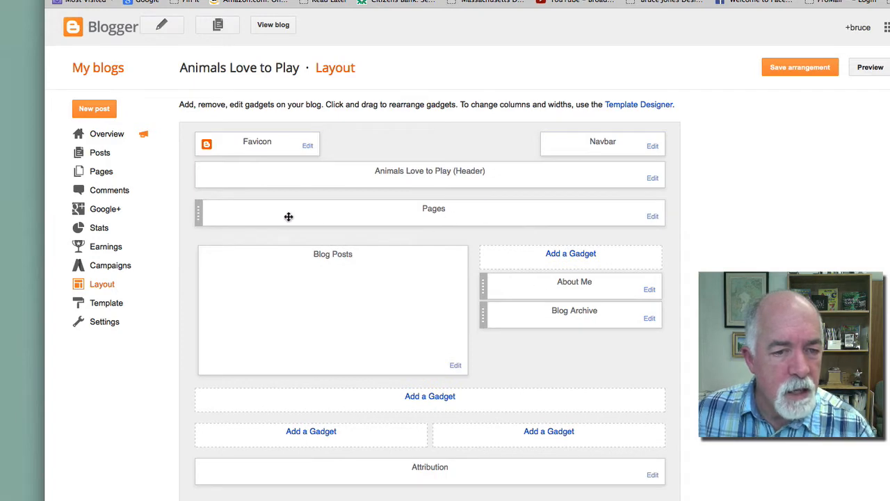
{"action": "left_click_drag", "start_coordinate": [288, 216], "coordinate": [507, 308]}
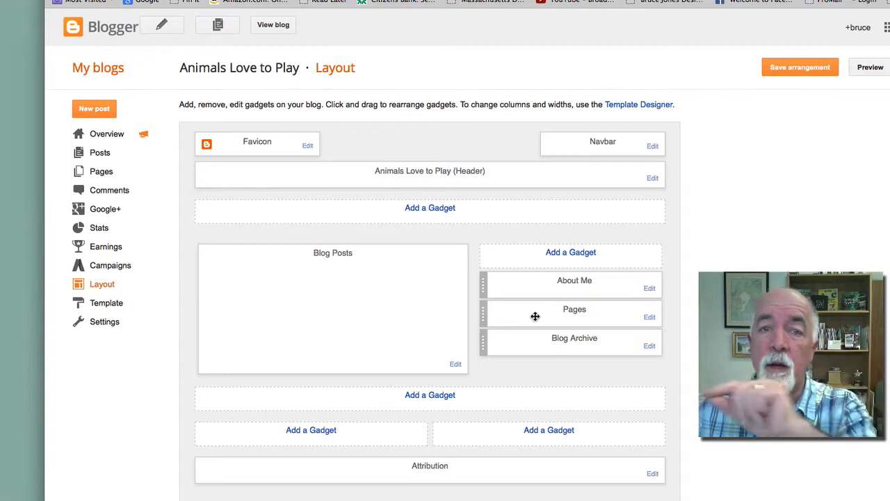
{"action": "left_click_drag", "start_coordinate": [534, 316], "coordinate": [251, 248]}
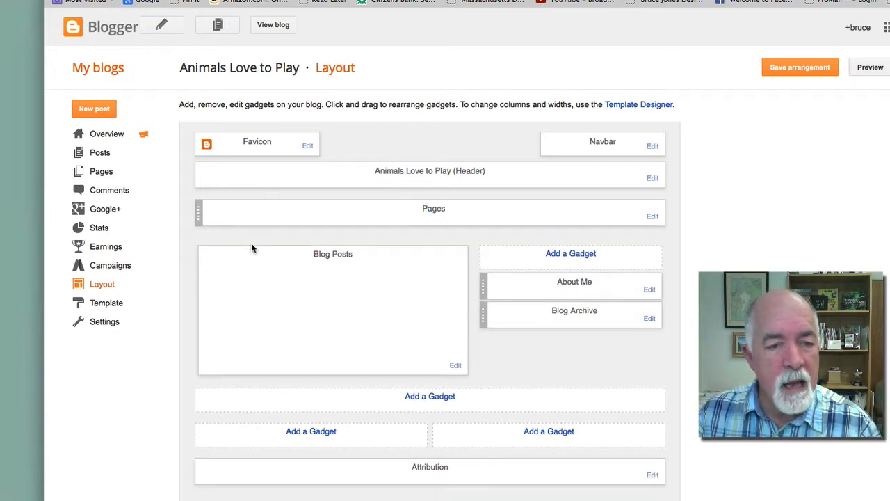
{"action": "left_click", "coordinate": [815, 73]}
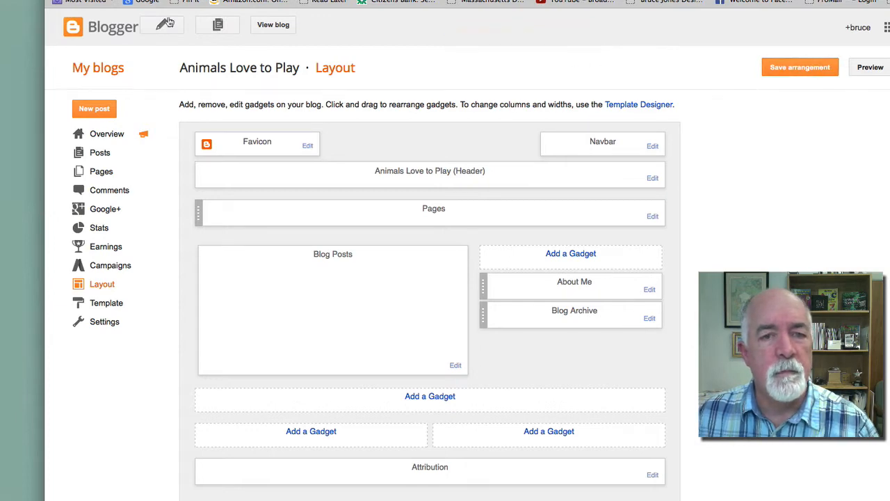
{"action": "left_click", "coordinate": [272, 27]}
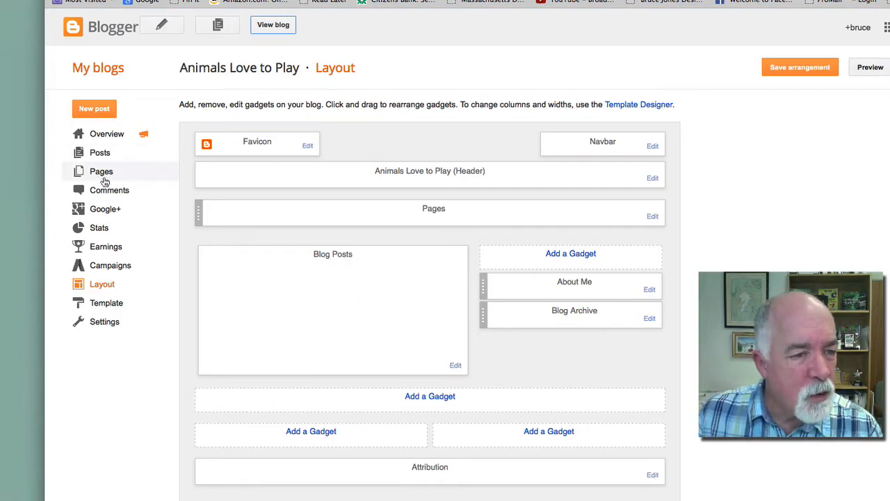
{"action": "left_click", "coordinate": [95, 174]}
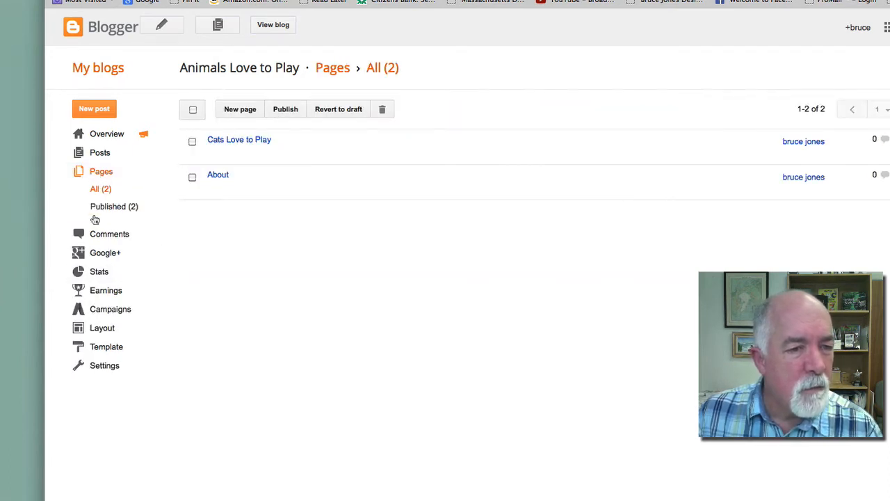
{"action": "left_click", "coordinate": [102, 329]}
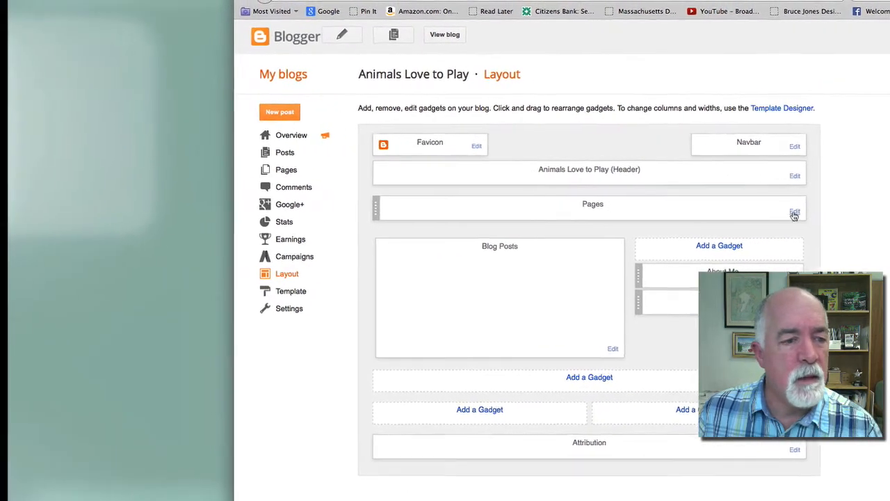
In the Pages gadget, move About above Cats Love to Play and save the order
{"action": "left_click", "coordinate": [795, 213]}
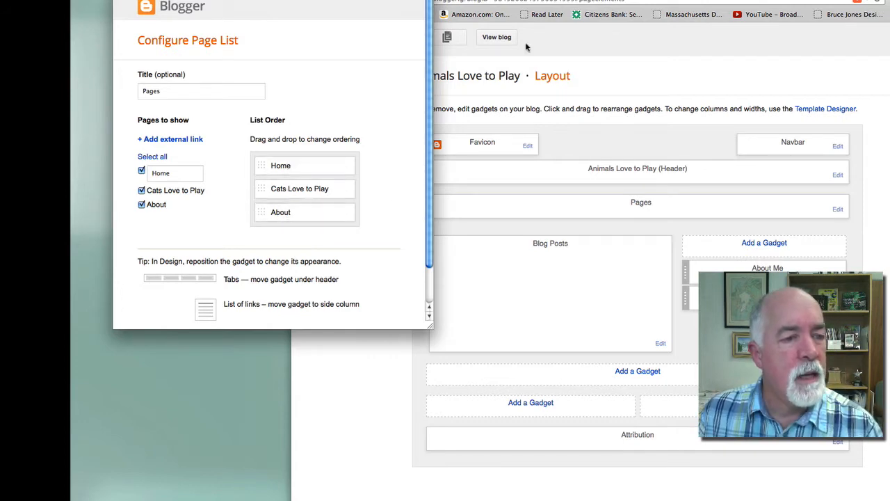
{"action": "left_click", "coordinate": [501, 1]}
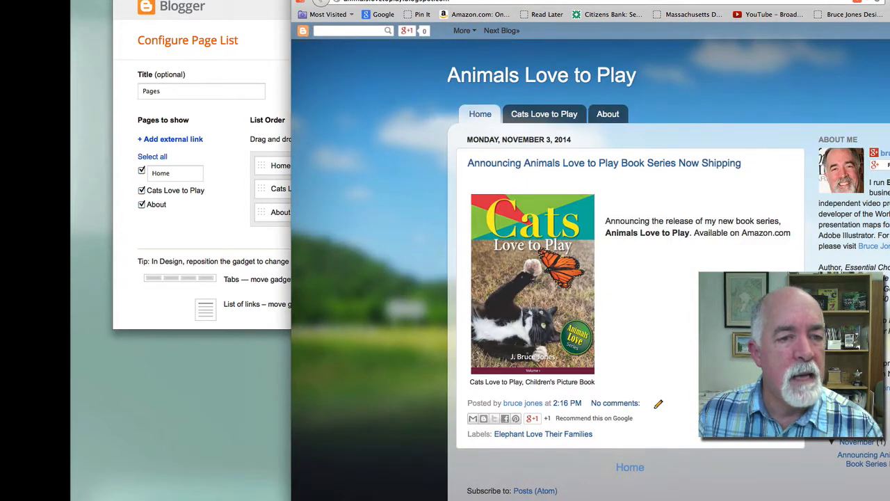
{"action": "left_click", "coordinate": [431, 0]}
{"action": "left_click", "coordinate": [204, 239]}
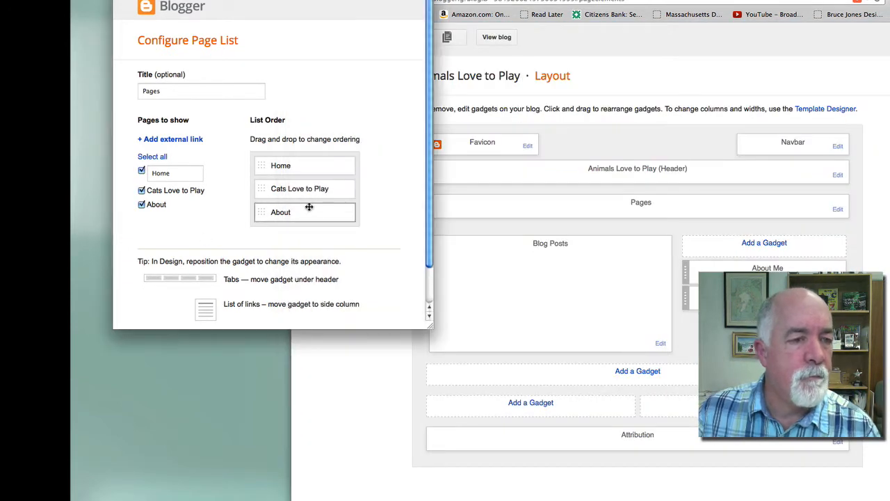
{"action": "mouse_move", "coordinate": [294, 212]}
{"action": "left_mouse_down"}
{"action": "mouse_move", "coordinate": [295, 176]}
{"action": "mouse_move", "coordinate": [286, 219]}
{"action": "left_mouse_up"}
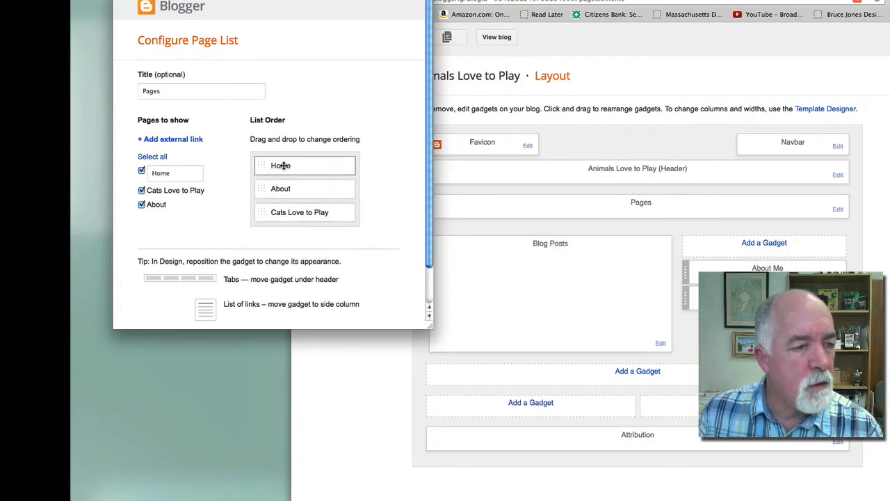
{"action": "left_click_drag", "start_coordinate": [428, 324], "coordinate": [461, 415]}
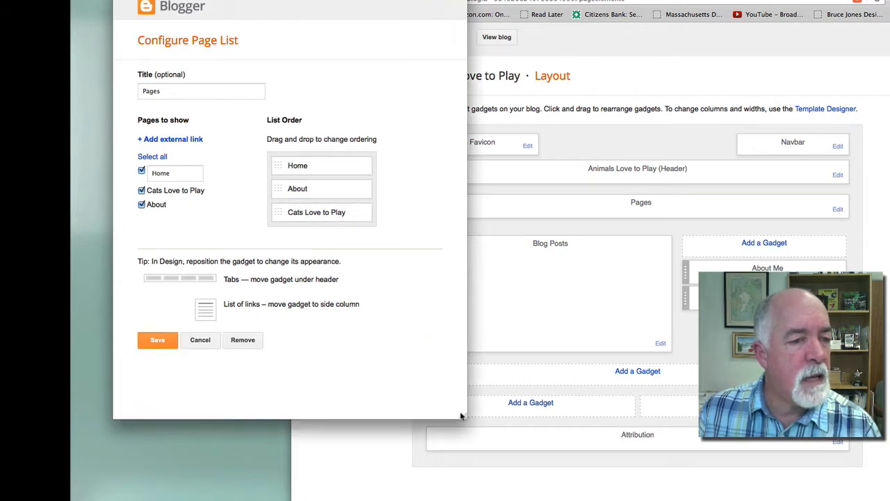
{"action": "left_click", "coordinate": [159, 340]}
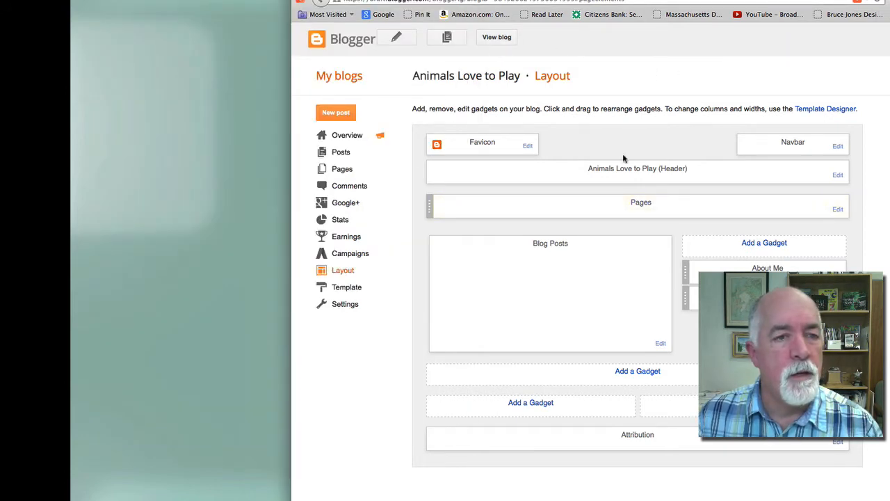
Browse the live blog's About, Cats Love to Play and Home pages, then edit the announcement post
{"action": "left_click", "coordinate": [496, 38]}
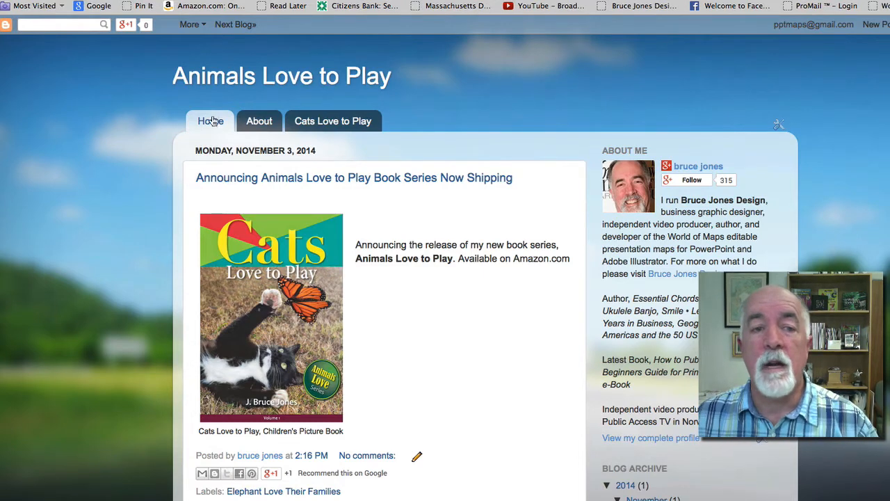
{"action": "left_click", "coordinate": [265, 123]}
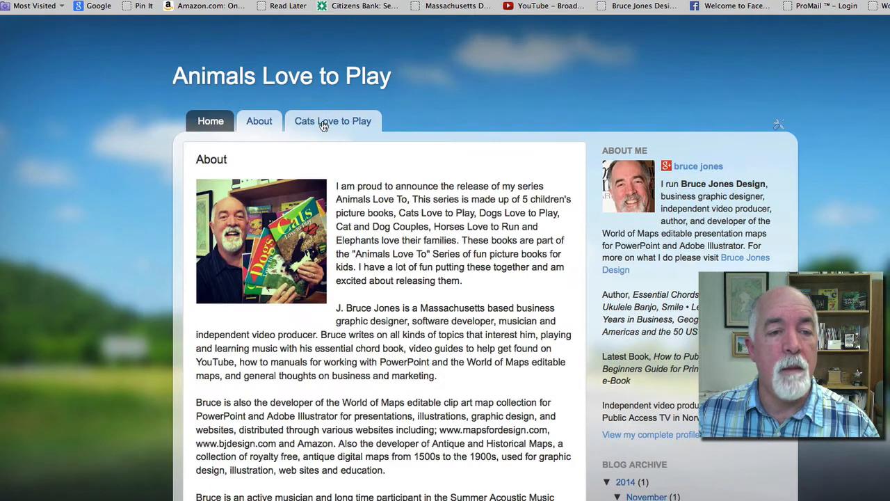
{"action": "left_click", "coordinate": [326, 123]}
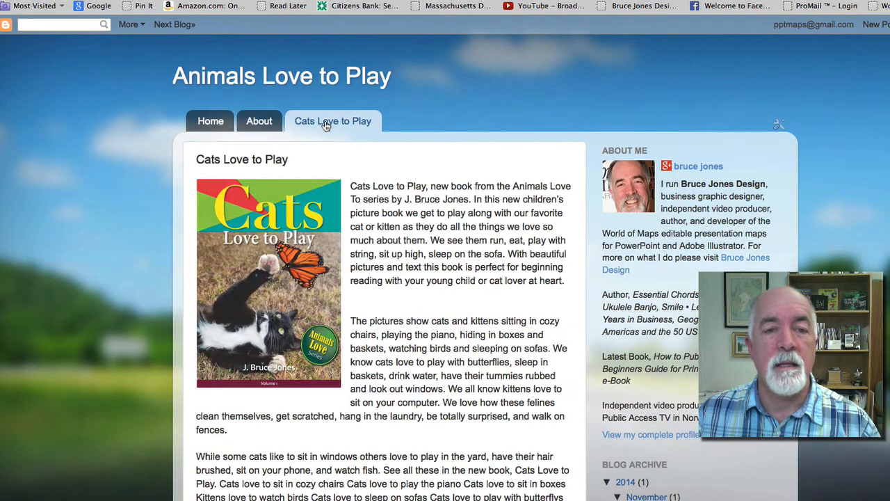
{"action": "left_click", "coordinate": [210, 123]}
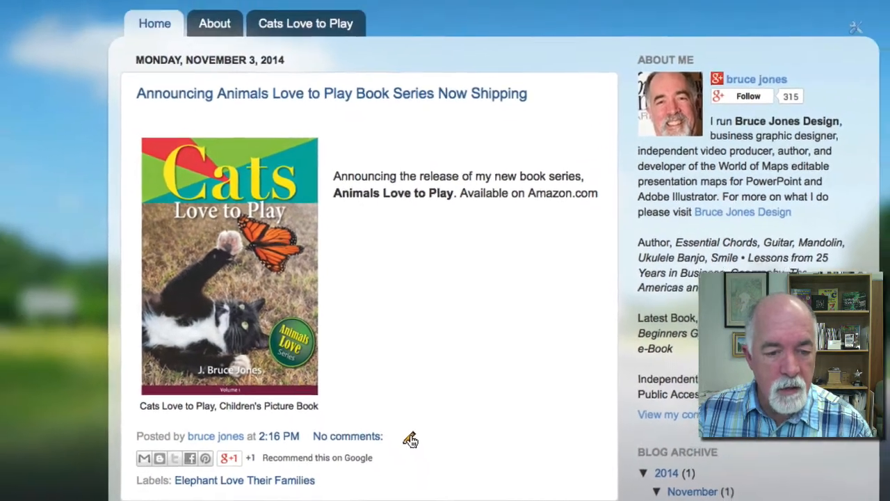
{"action": "left_click", "coordinate": [397, 413]}
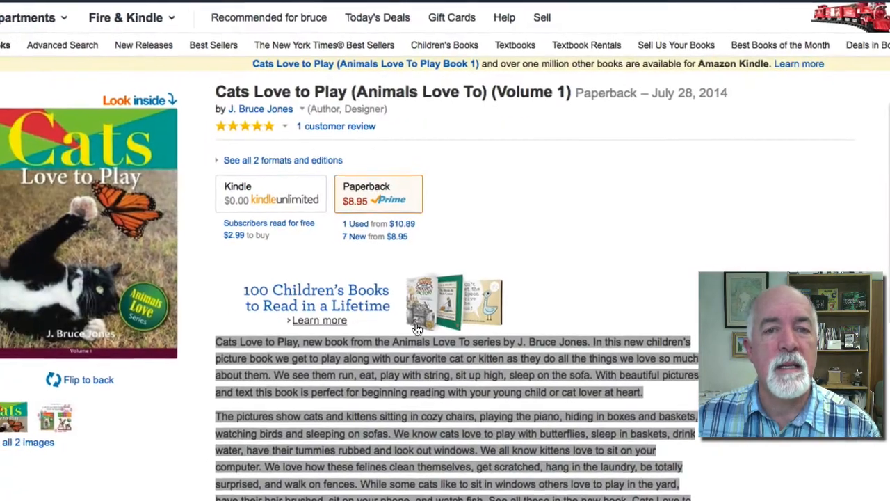
Select the first paragraph of the Cats Love to Play book description on Amazon
{"action": "left_click", "coordinate": [307, 437]}
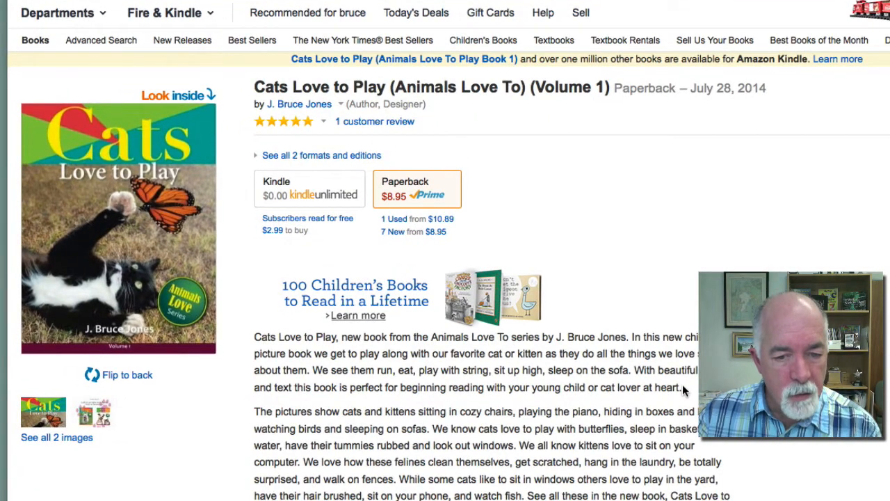
{"action": "left_click_drag", "start_coordinate": [681, 387], "coordinate": [256, 341]}
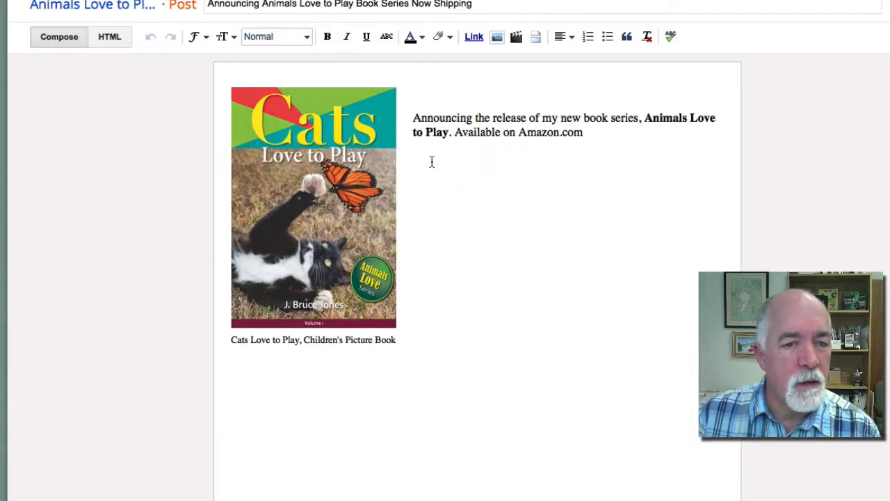
Paste the Amazon book description on a new line below 'Amazon.com' in the announcement post
{"action": "left_click", "coordinate": [581, 138]}
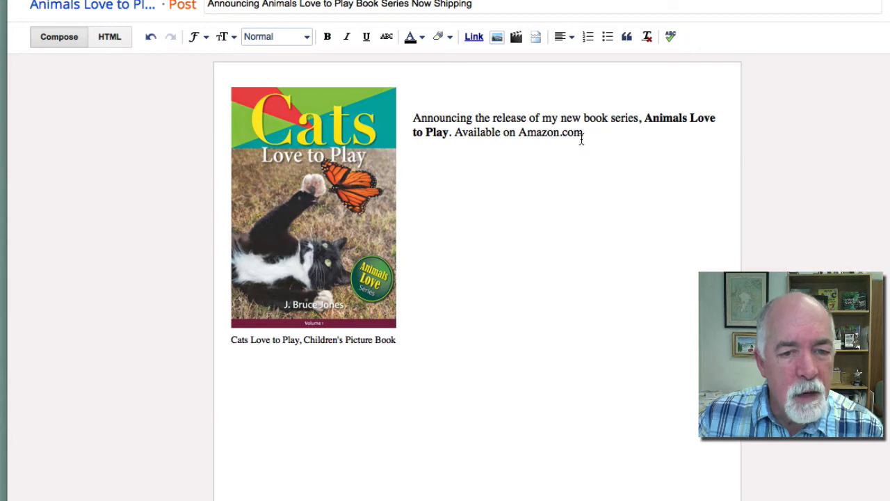
{"action": "key", "text": "Return"}
{"action": "key", "text": "Return"}
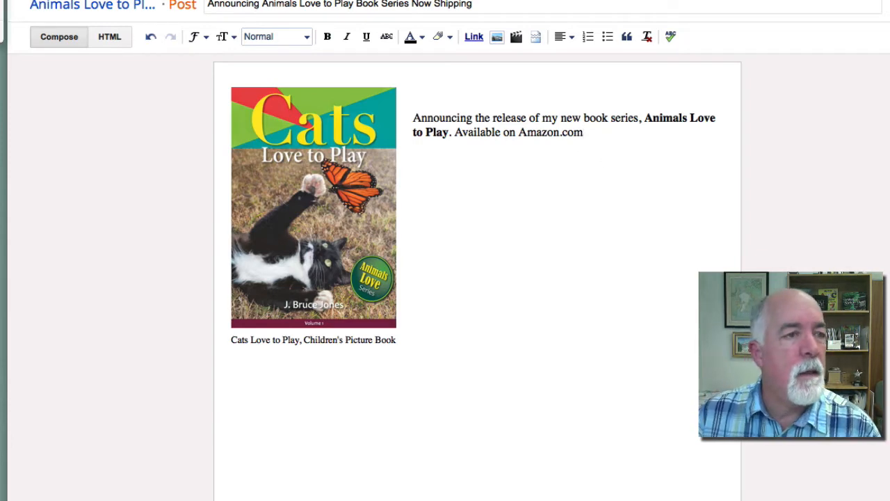
{"action": "type", "text": "Cats Love to Play, new book from the Animals Love To series by J. Bruce Jones. In this new children’s picture book we get to play along with our favorite cat or kitten as they do all the things we love so much about them. We see them run, eat, play with string, sit up high, sleep on the sofa. With beautiful pictures and text this book is perfect for beginning reading with your young child or cat lover at heart."}
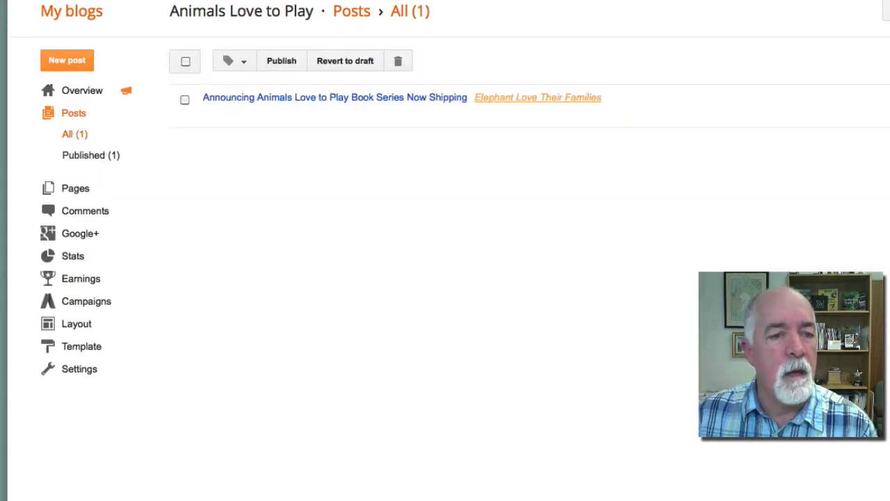
Check the live blog, then bring up the About Me gadget's settings in Layout
{"action": "left_click", "coordinate": [887, 11]}
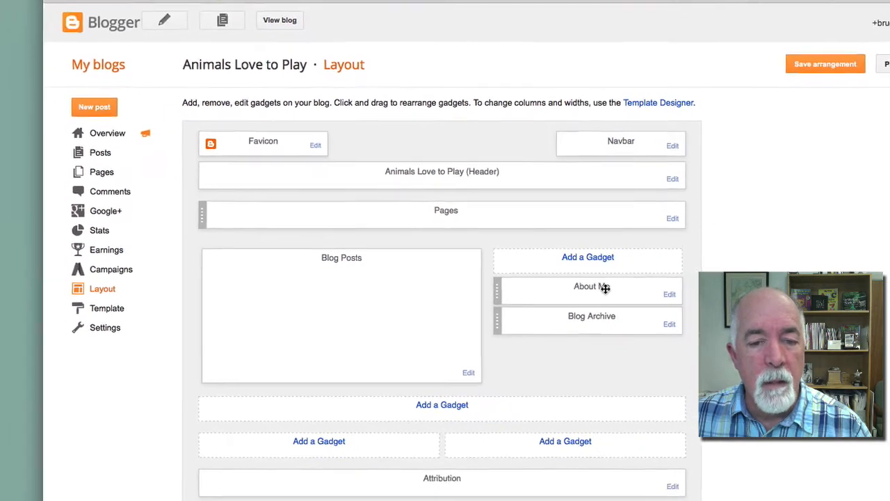
{"action": "left_click", "coordinate": [664, 293]}
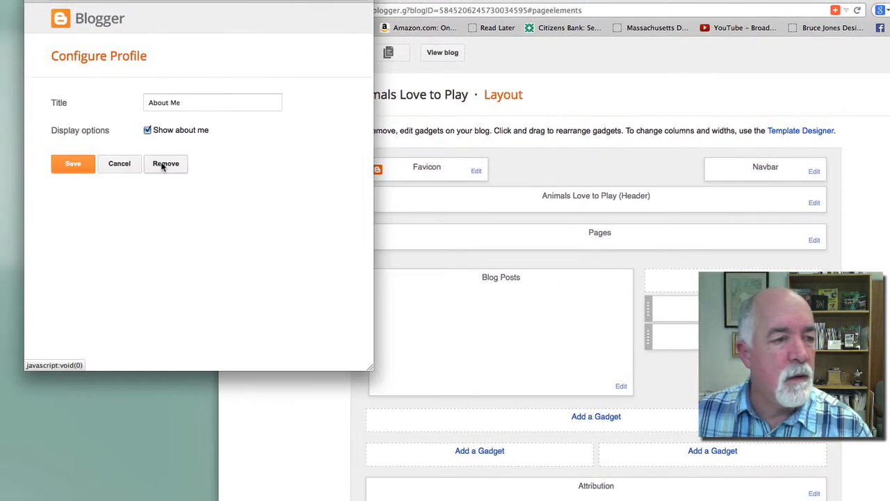
Delete the About Me gadget, save the layout arrangement, and preview the live blog
{"action": "left_click", "coordinate": [163, 164]}
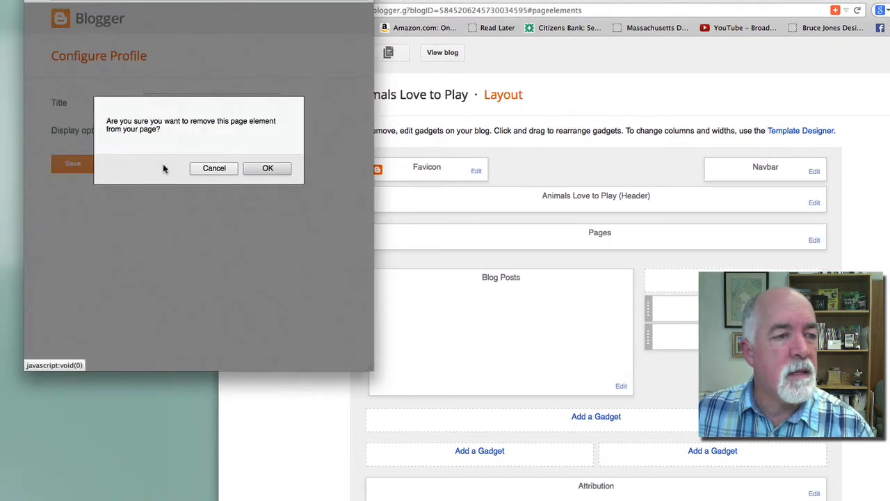
{"action": "left_click", "coordinate": [270, 169]}
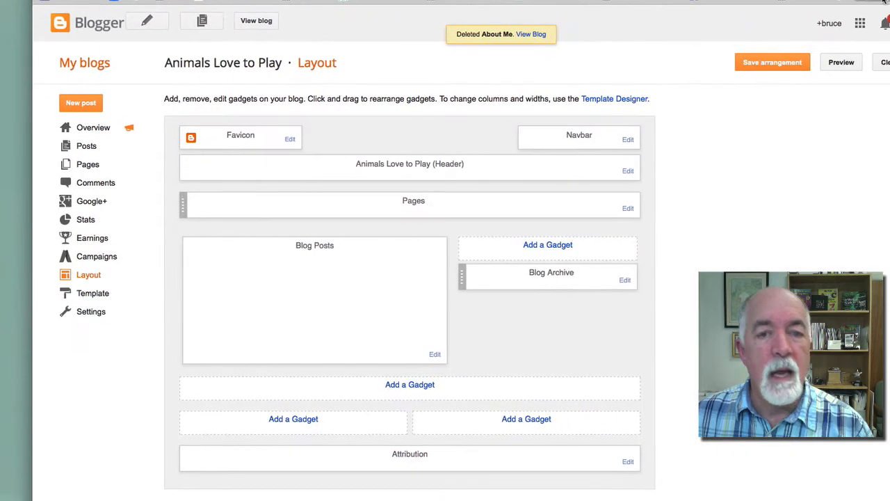
{"action": "left_click", "coordinate": [772, 64]}
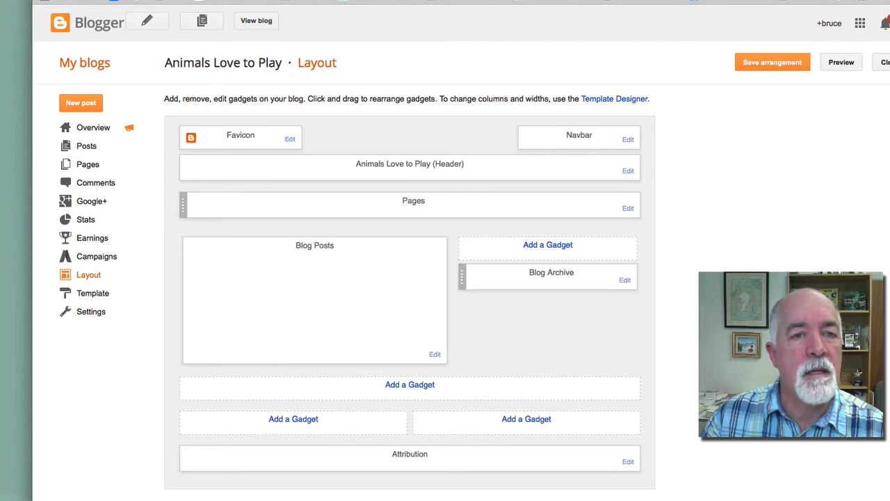
{"action": "left_click", "coordinate": [266, 25]}
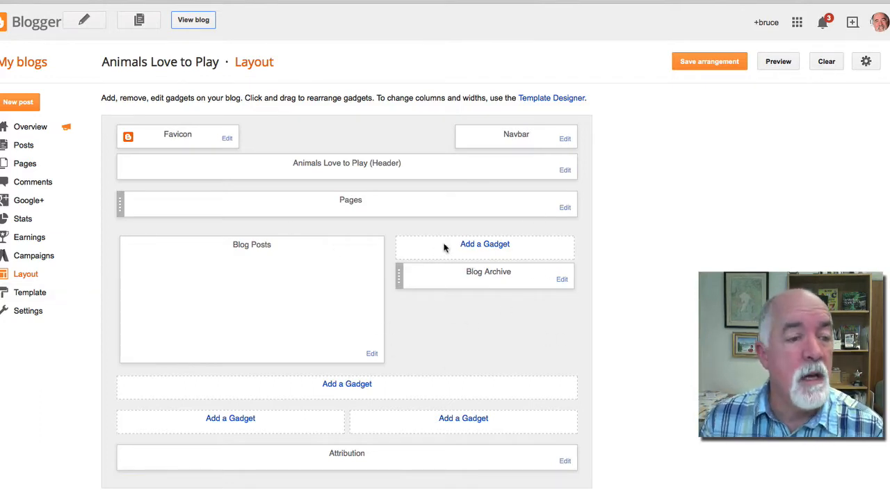
Add a gadget to the sidebar and pick Image from the enlarged gadget list
{"action": "left_click", "coordinate": [484, 244]}
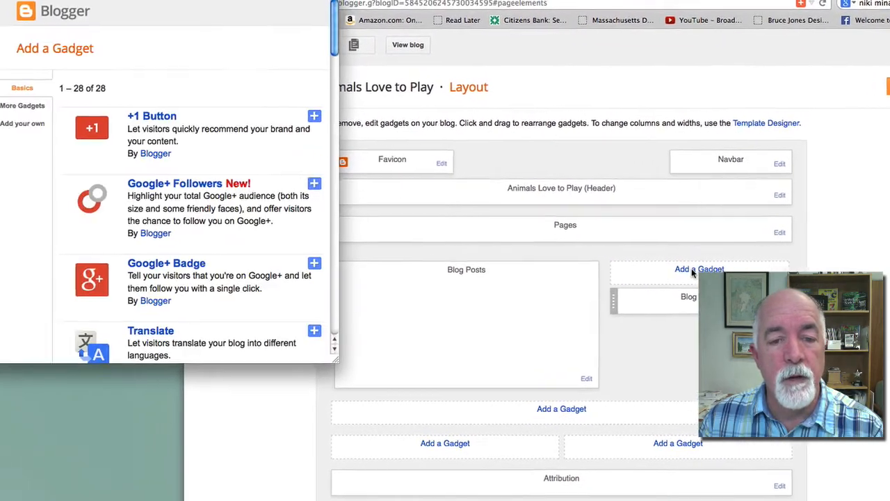
{"action": "left_click_drag", "start_coordinate": [335, 356], "coordinate": [464, 500]}
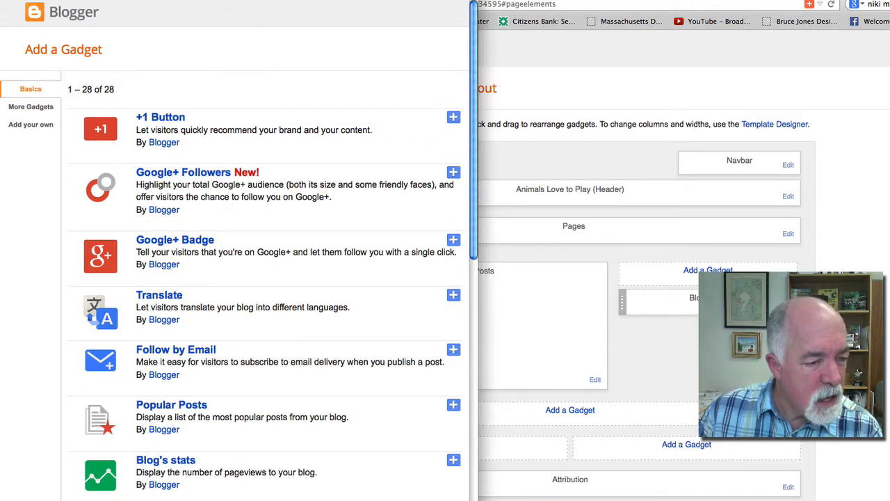
{"action": "scroll", "coordinate": [239, 249], "scroll_direction": "down", "scroll_amount": 1}
{"action": "scroll", "coordinate": [233, 476], "scroll_direction": "down", "scroll_amount": 7}
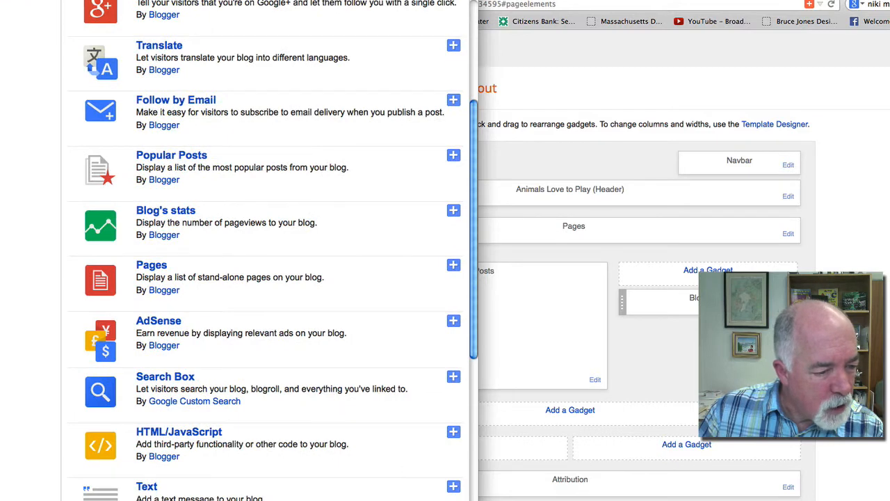
{"action": "scroll", "coordinate": [146, 486], "scroll_direction": "down", "scroll_amount": 3}
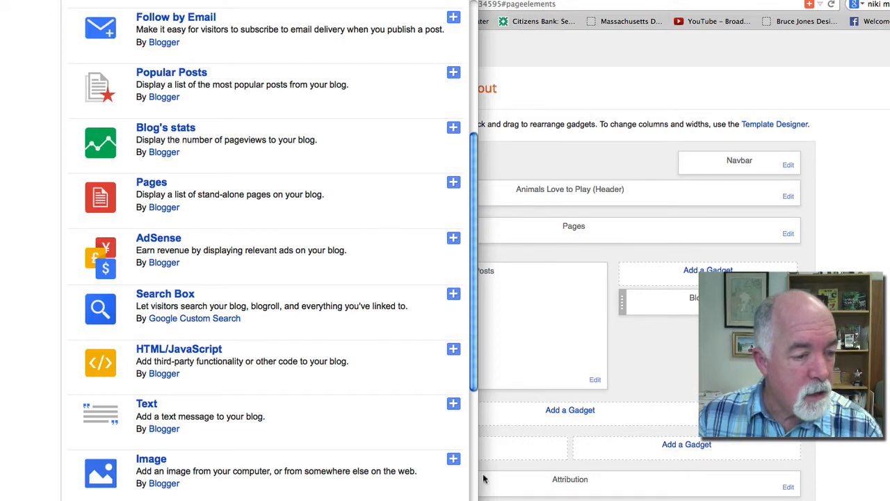
{"action": "left_click", "coordinate": [453, 460]}
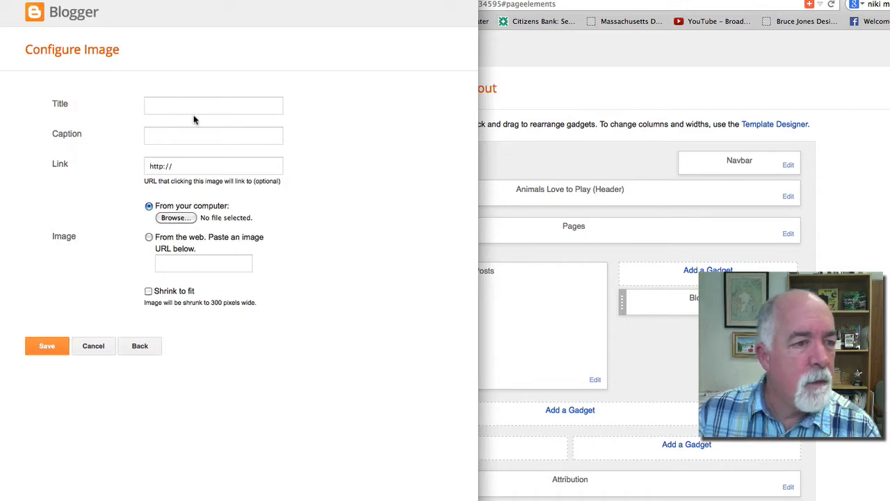
Title the Image gadget 'Elephants Love To Play' and caption it 'Click to Buy at Amazon.com'
{"action": "left_click", "coordinate": [158, 108]}
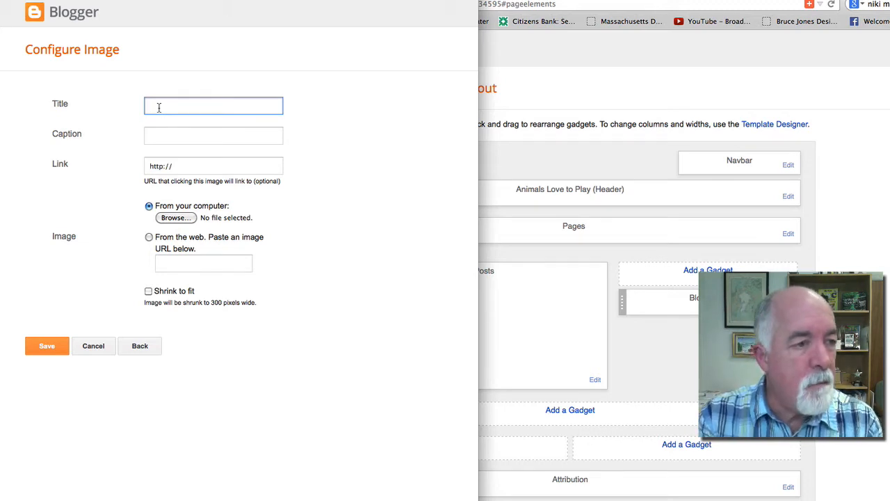
{"action": "type", "text": "E"}
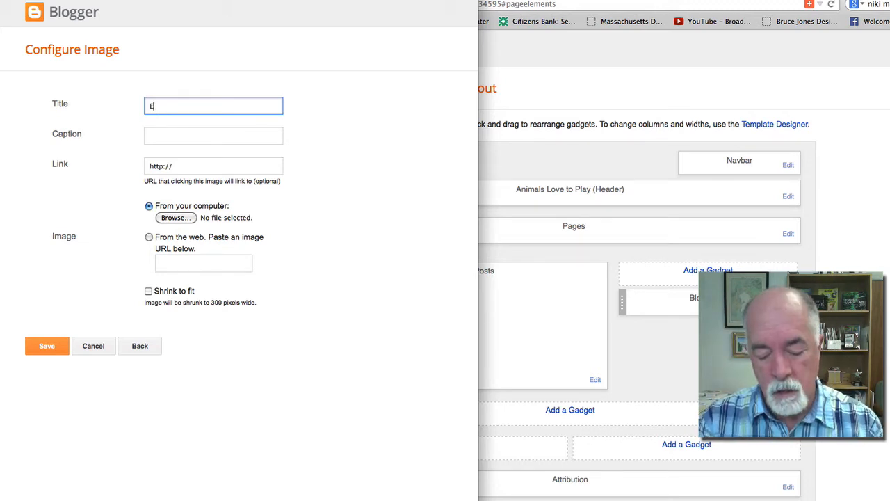
{"action": "type", "text": "lephants Love"}
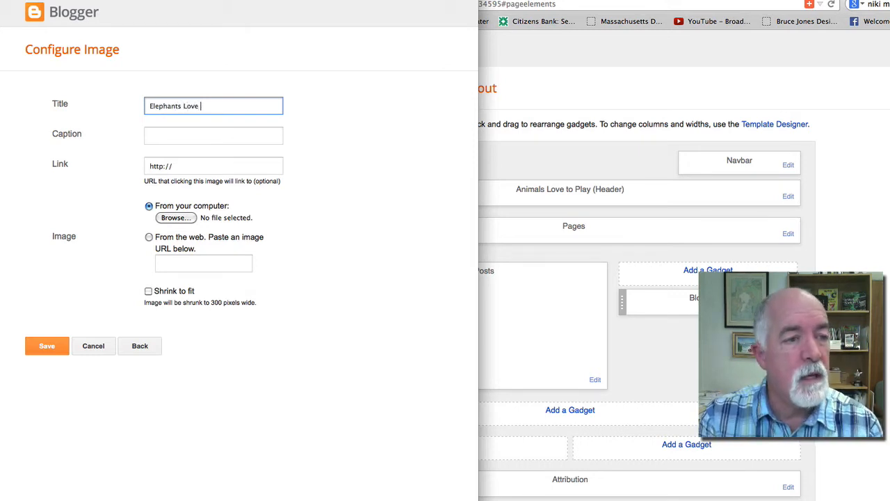
{"action": "type", "text": "To Play"}
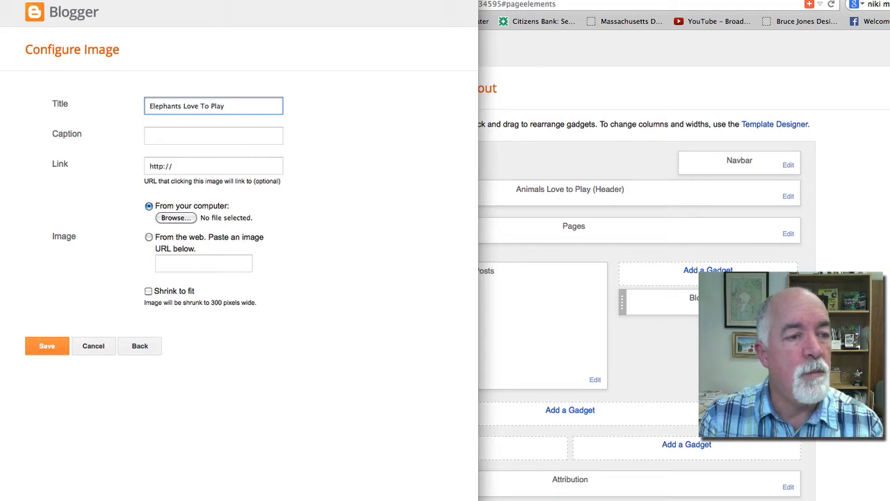
{"action": "left_click", "coordinate": [158, 137]}
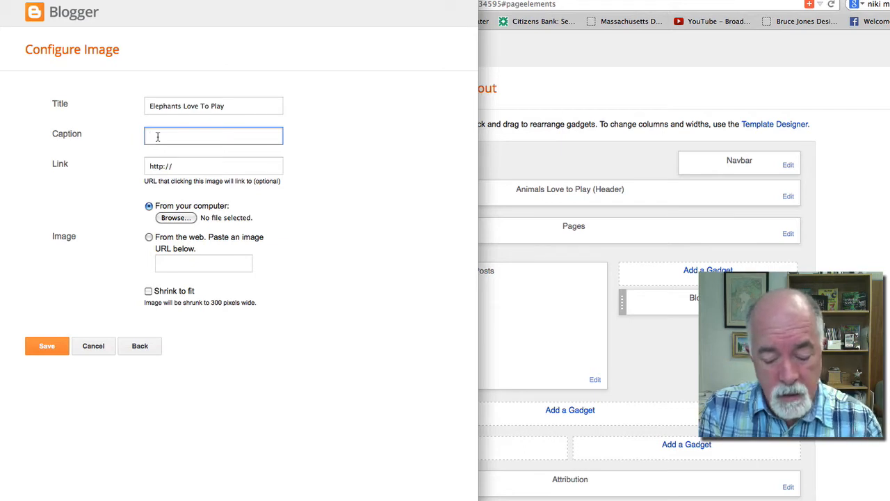
{"action": "type", "text": "Click to "}
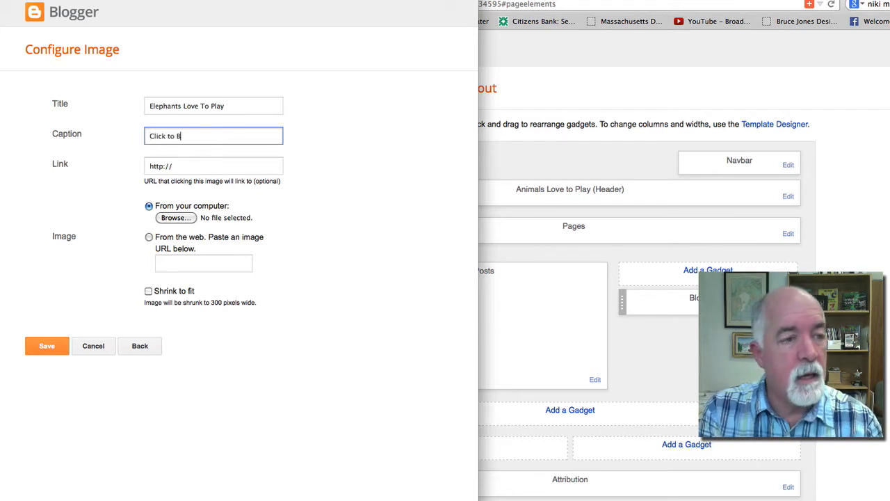
{"action": "type", "text": "Buy at Amazon"}
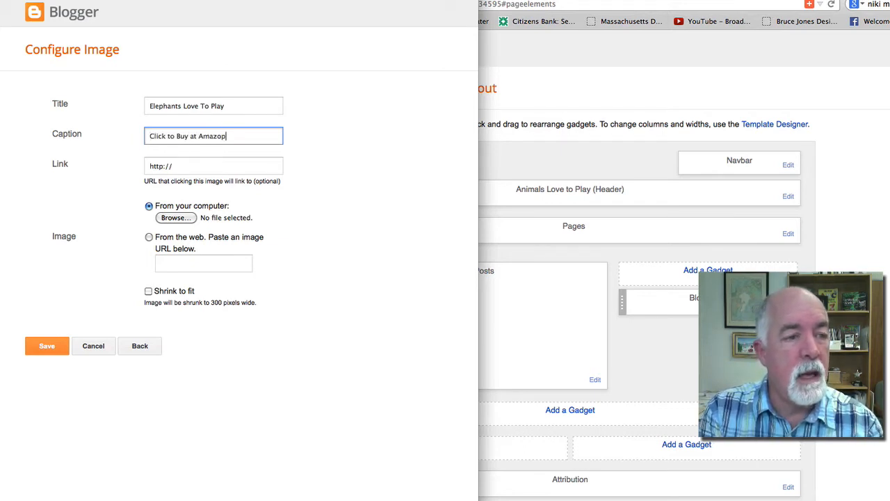
{"action": "key", "text": "BackSpace"}
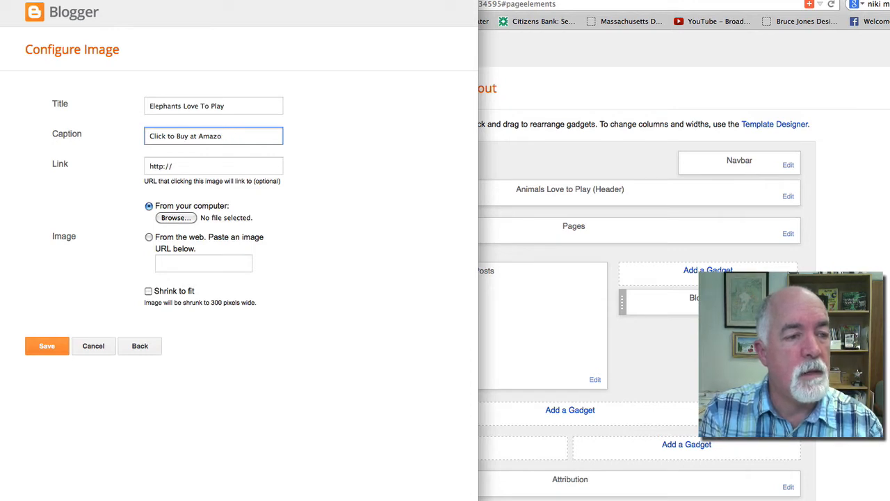
{"action": "type", "text": "n.com"}
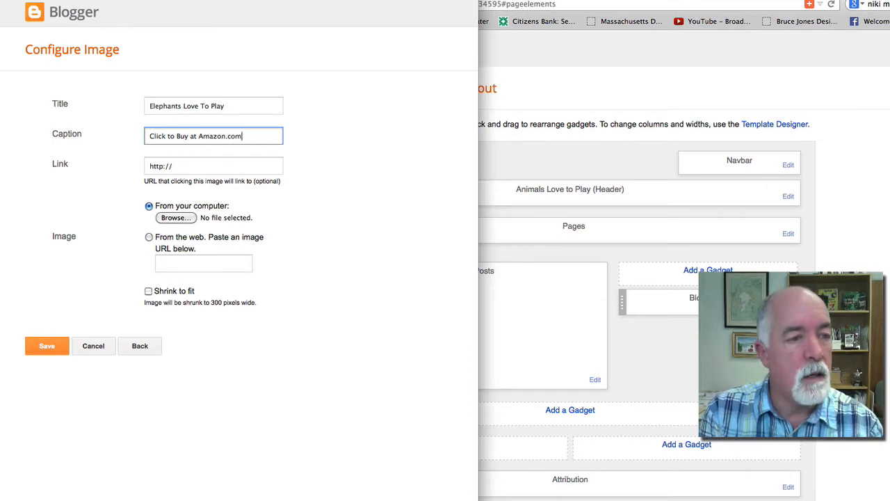
{"action": "left_click", "coordinate": [885, 234]}
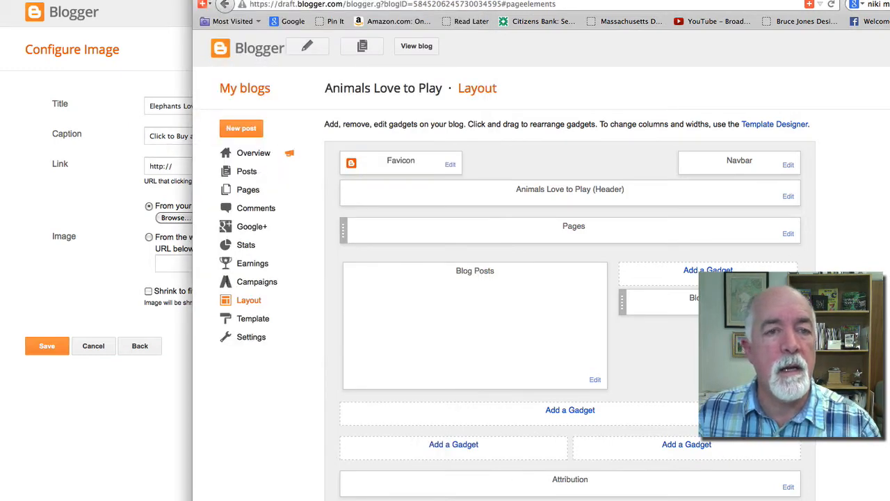
Search Amazon for 'Elephants love their family bruce jones' and open the book's page
{"action": "left_click", "coordinate": [533, 1]}
{"action": "left_click", "coordinate": [394, 64]}
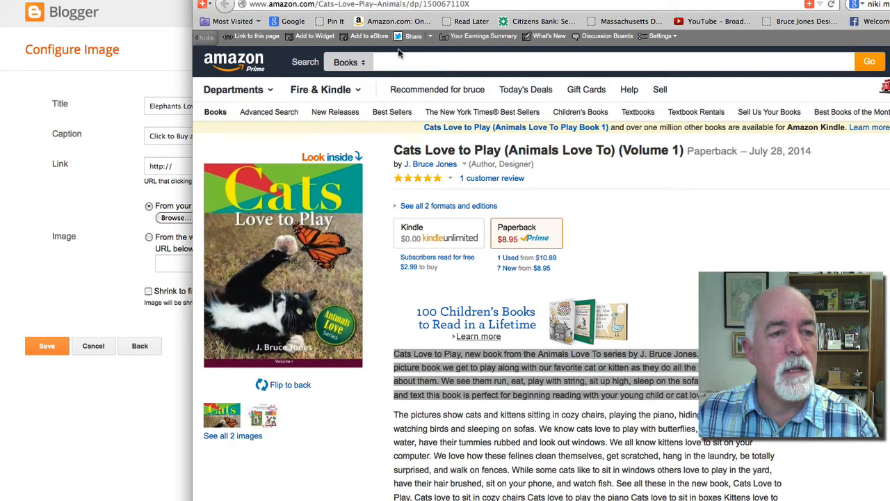
{"action": "type", "text": "E"}
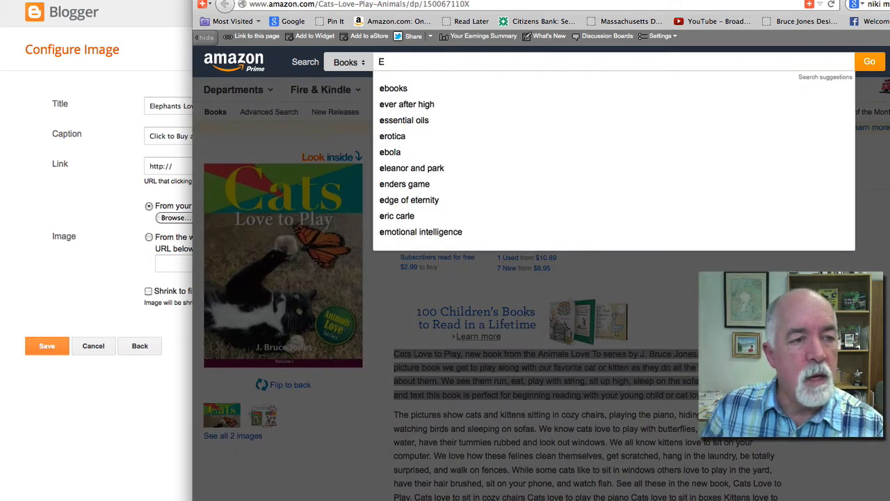
{"action": "type", "text": "lephants"}
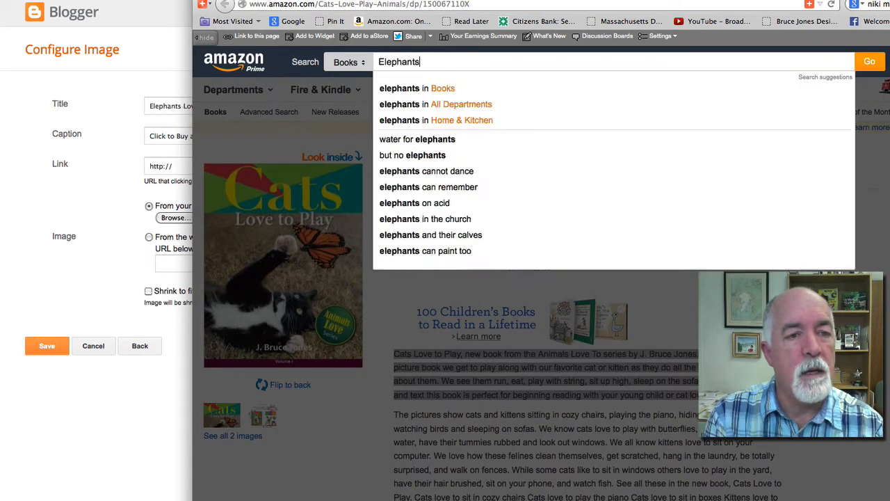
{"action": "type", "text": " love their f"}
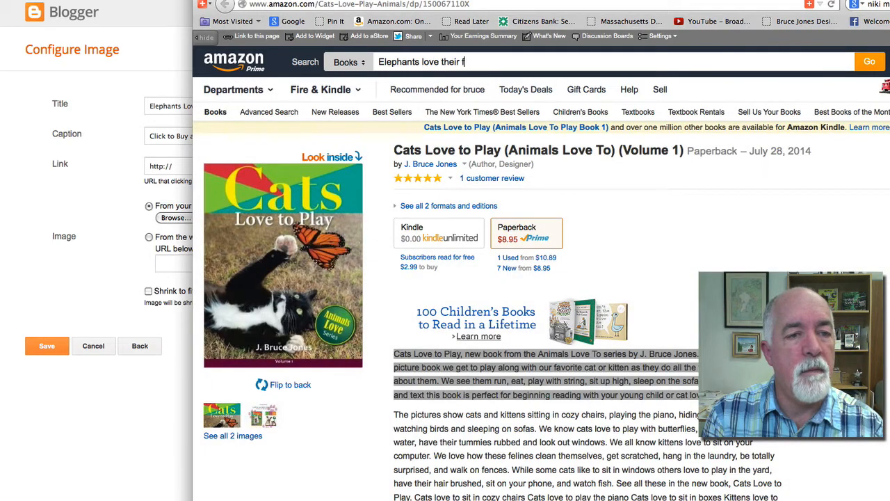
{"action": "type", "text": "amiliy b"}
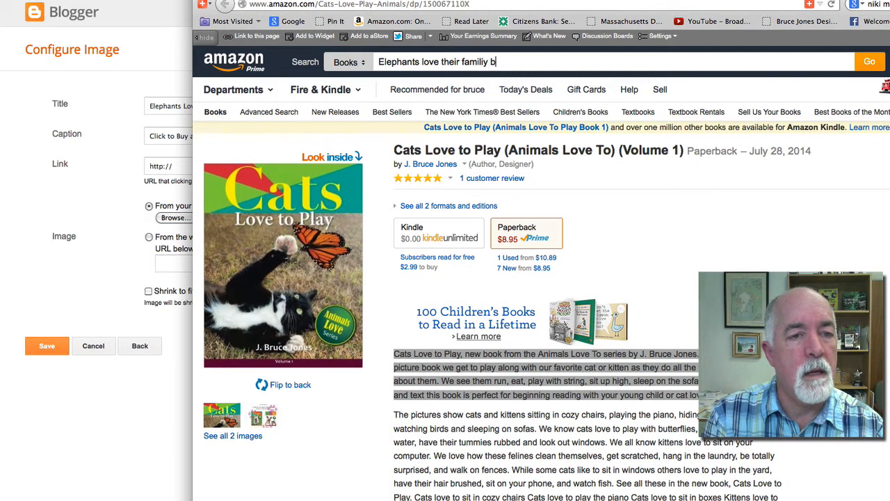
{"action": "type", "text": "uyrc"}
{"action": "key", "text": "BackSpace"}
{"action": "type", "text": "ruce jones"}
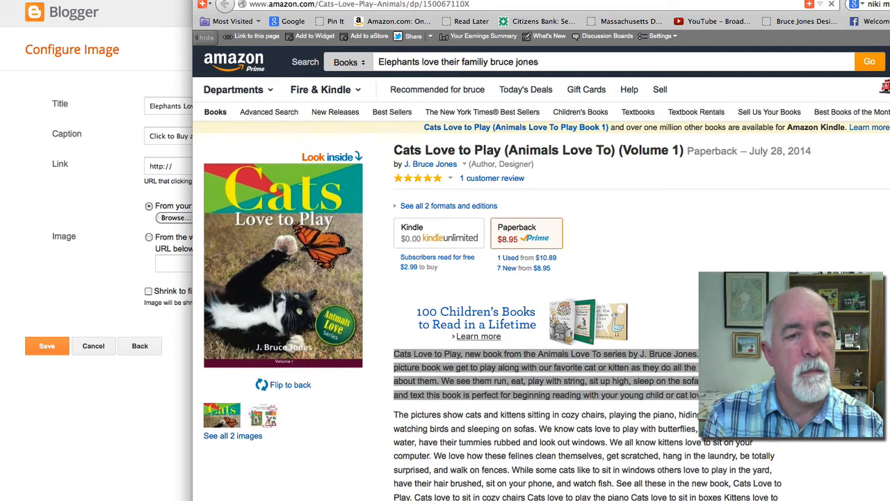
{"action": "key", "text": "Return"}
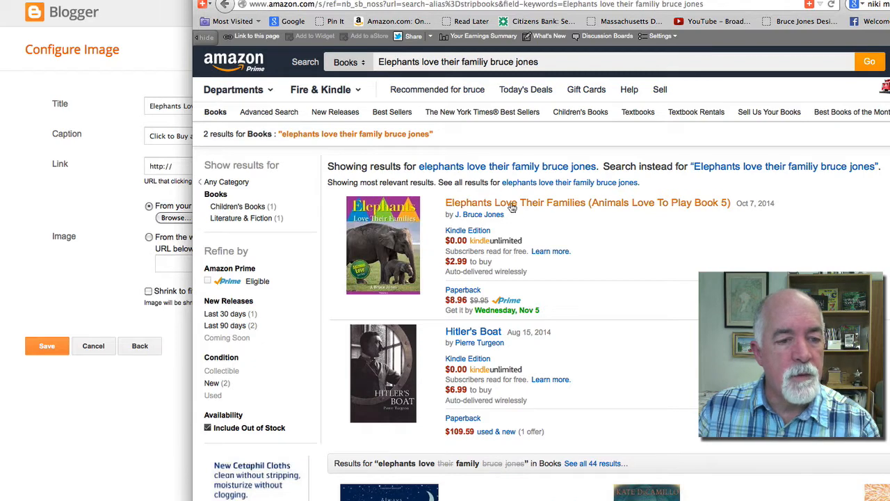
{"action": "left_click", "coordinate": [511, 207]}
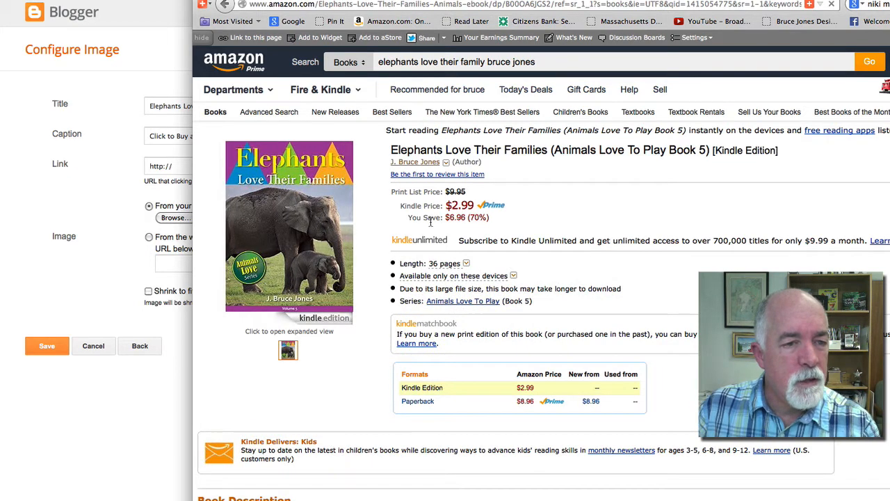
Copy the Elephants Love Their Families book page's web address
{"action": "left_click", "coordinate": [514, 4]}
{"action": "left_click", "coordinate": [515, 4]}
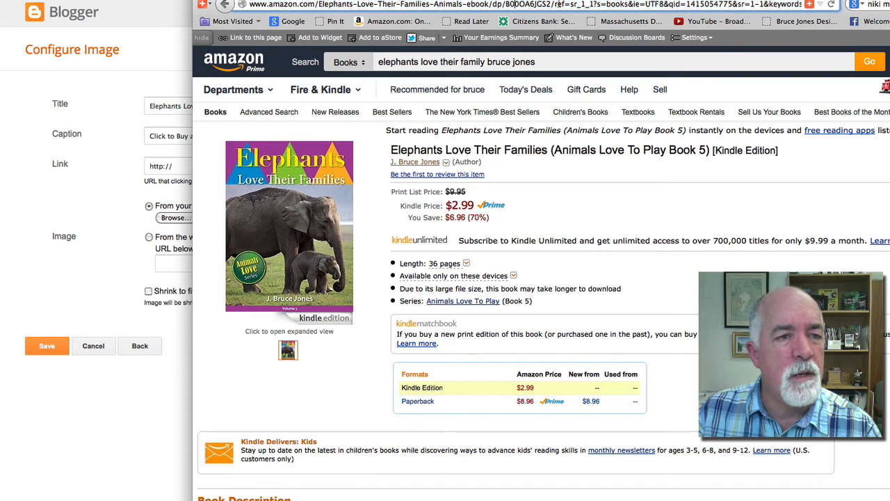
{"action": "left_click_drag", "start_coordinate": [551, 5], "coordinate": [249, 4]}
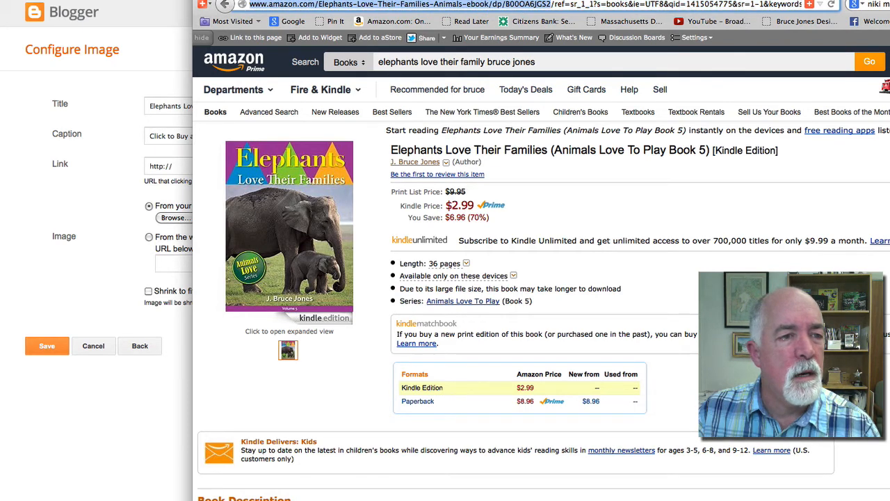
{"action": "left_click", "coordinate": [61, 0]}
{"action": "left_click", "coordinate": [68, 11]}
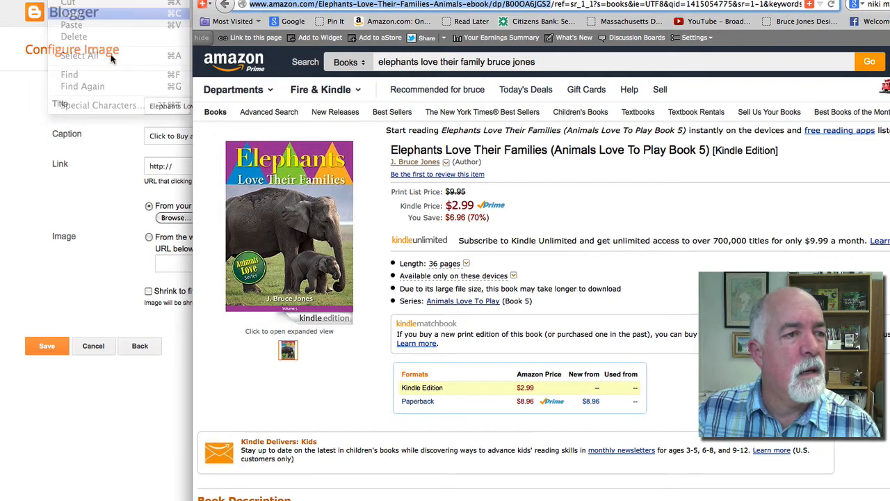
Select 'Love To Play' in the Image gadget's title
{"action": "left_click", "coordinate": [98, 183]}
{"action": "left_click", "coordinate": [185, 105]}
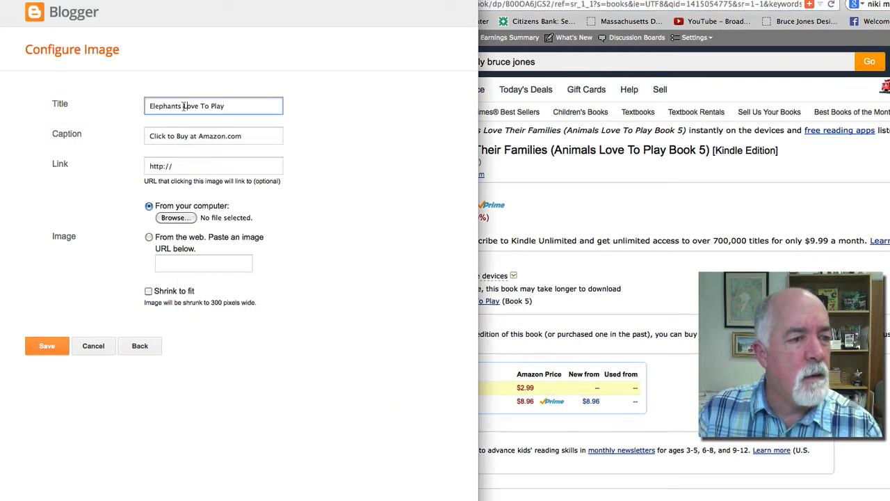
{"action": "left_click_drag", "start_coordinate": [183, 106], "coordinate": [241, 100]}
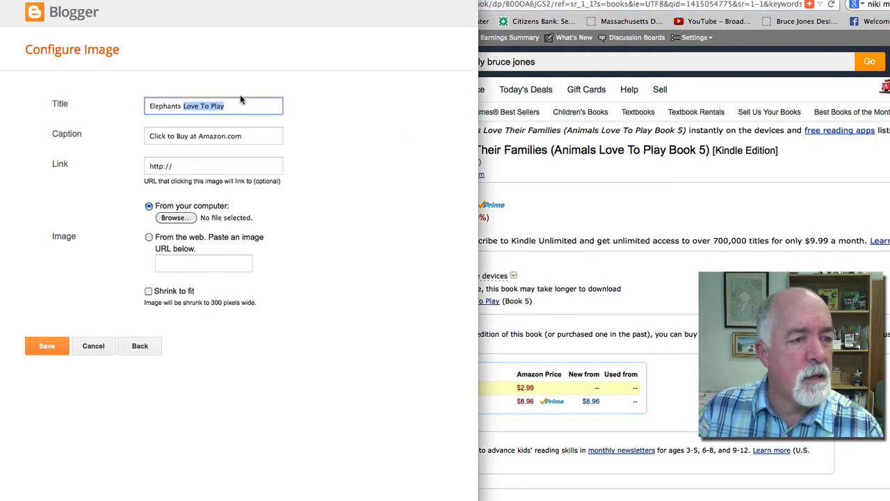
Retitle the Image gadget 'Elephants Love Their Families'
{"action": "type", "text": "Love Their "}
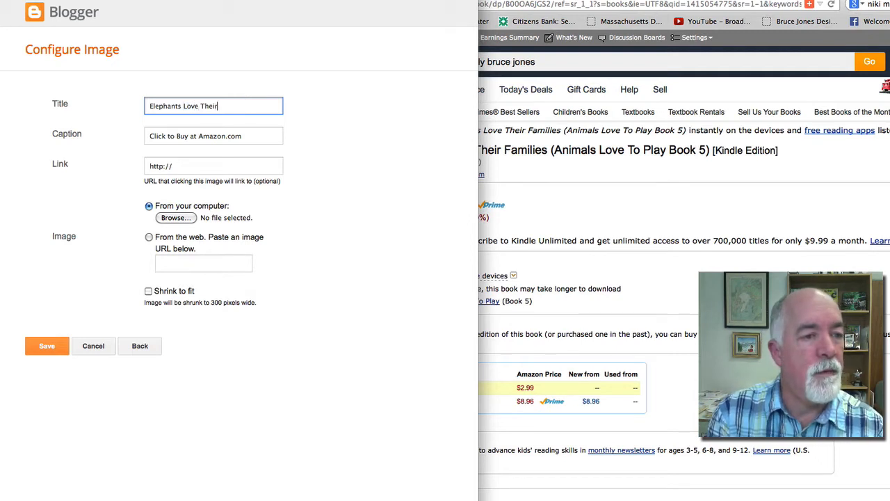
{"action": "type", "text": "fami"}
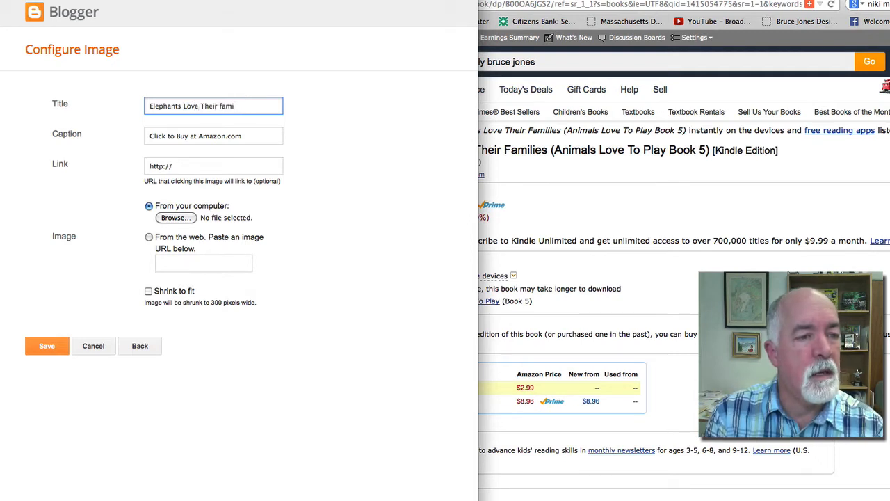
{"action": "key", "text": "BackSpace"}
{"action": "key", "text": "BackSpace"}
{"action": "key", "text": "BackSpace"}
{"action": "type", "text": "Fam"}
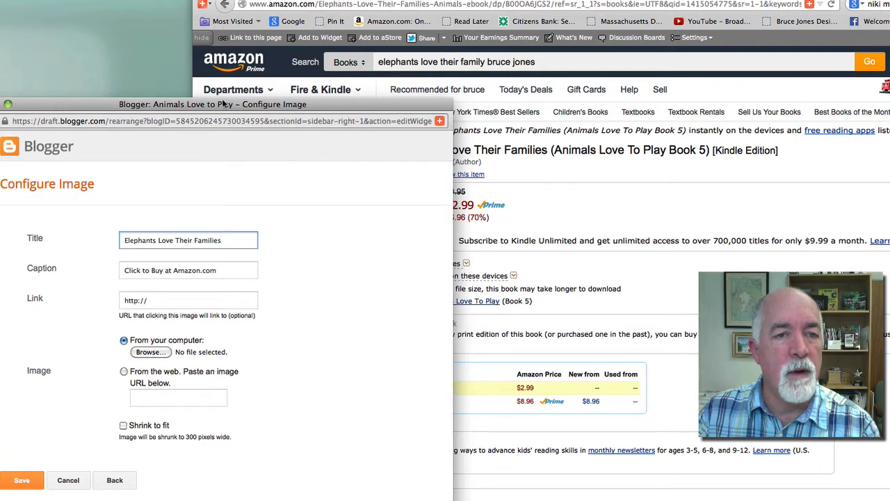
{"action": "left_click_drag", "start_coordinate": [223, 105], "coordinate": [247, 9]}
{"action": "left_click", "coordinate": [236, 0]}
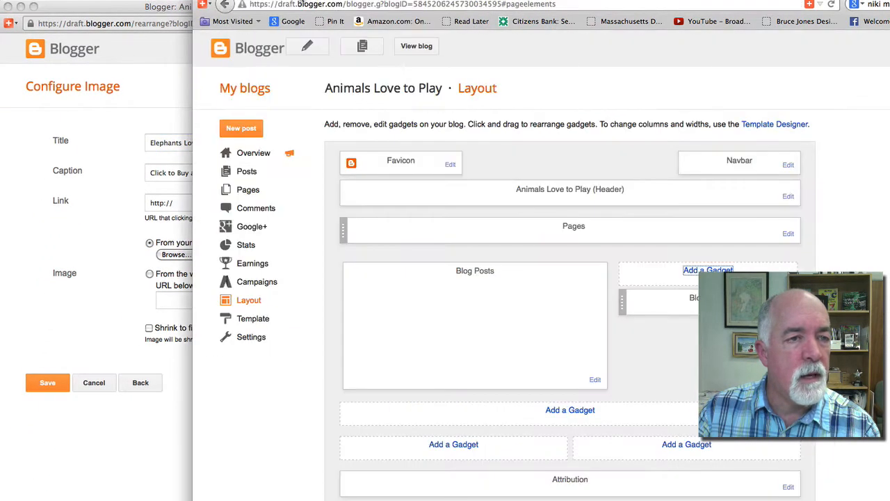
{"action": "left_click", "coordinate": [120, 12]}
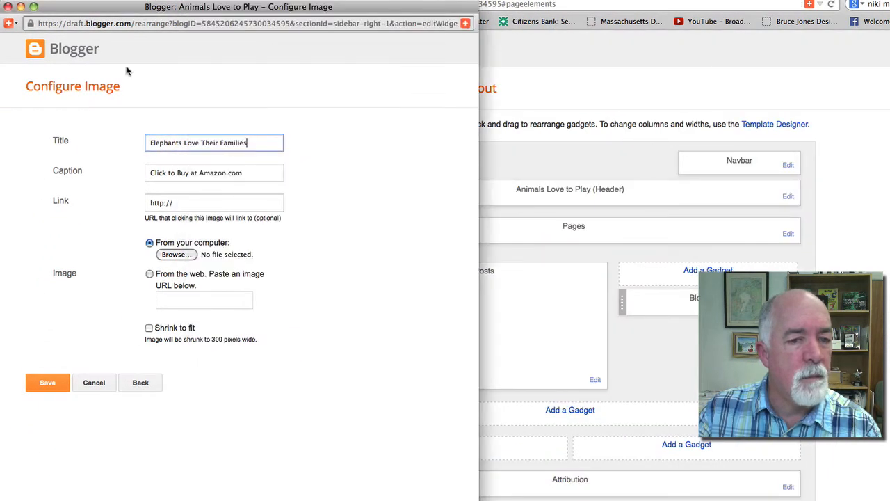
{"action": "left_click", "coordinate": [181, 203]}
{"action": "left_click_drag", "start_coordinate": [180, 203], "coordinate": [121, 201]}
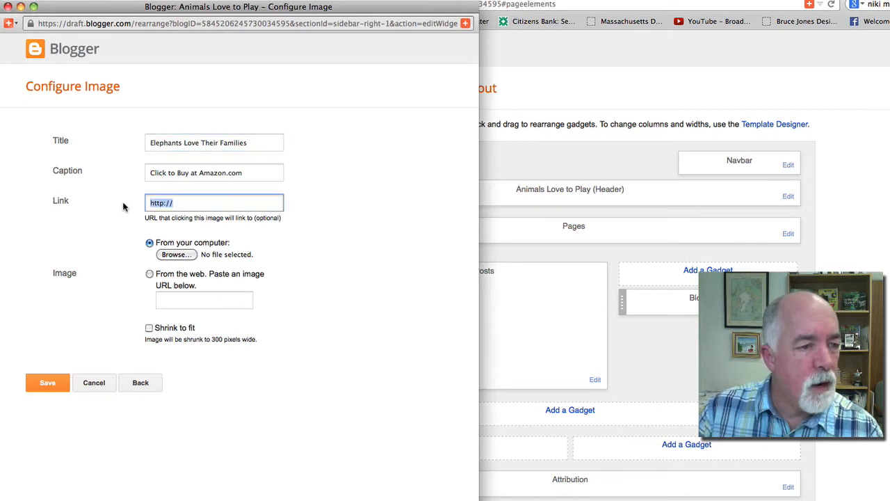
{"action": "left_click", "coordinate": [89, 1]}
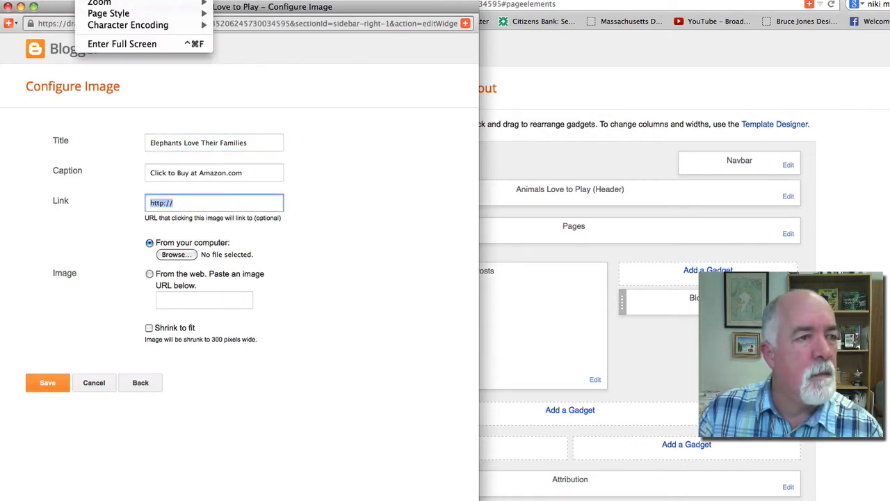
{"action": "mouse_move", "coordinate": [64, 0]}
{"action": "left_click", "coordinate": [70, 25]}
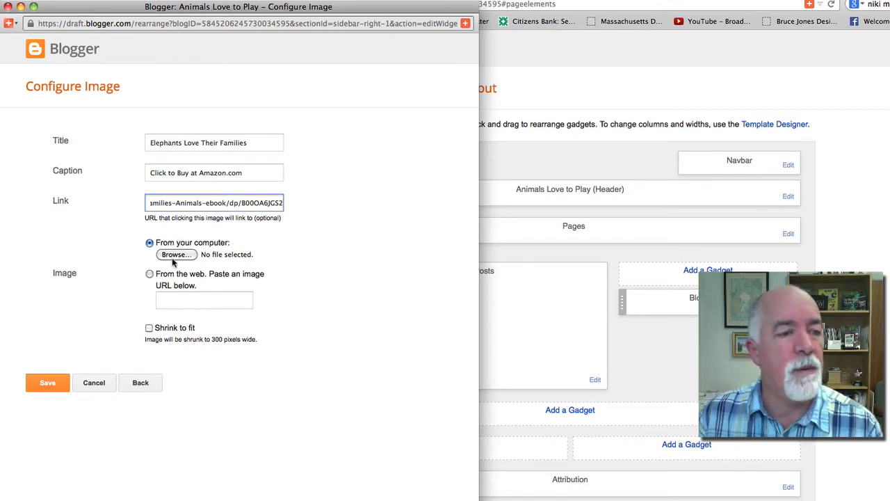
{"action": "left_click", "coordinate": [174, 255]}
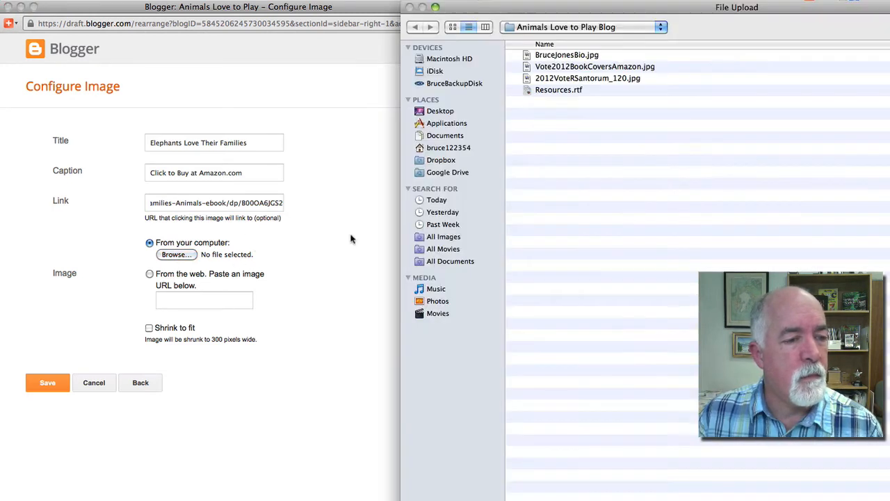
Upload 5_ElephantsLoveTheirFamiliesCover260_72.jpg from Dropbox > Animal Books > 5 Elephants Love to Play and save the gadget
{"action": "left_click", "coordinate": [536, 28]}
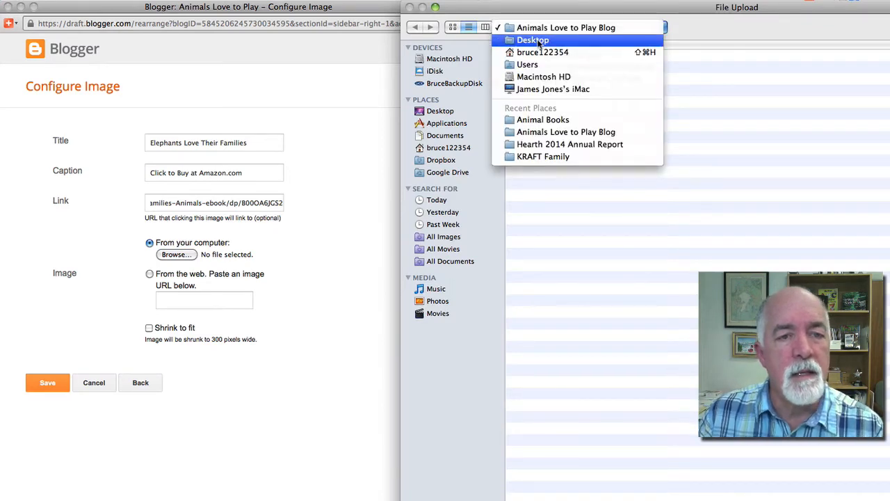
{"action": "left_click", "coordinate": [555, 299]}
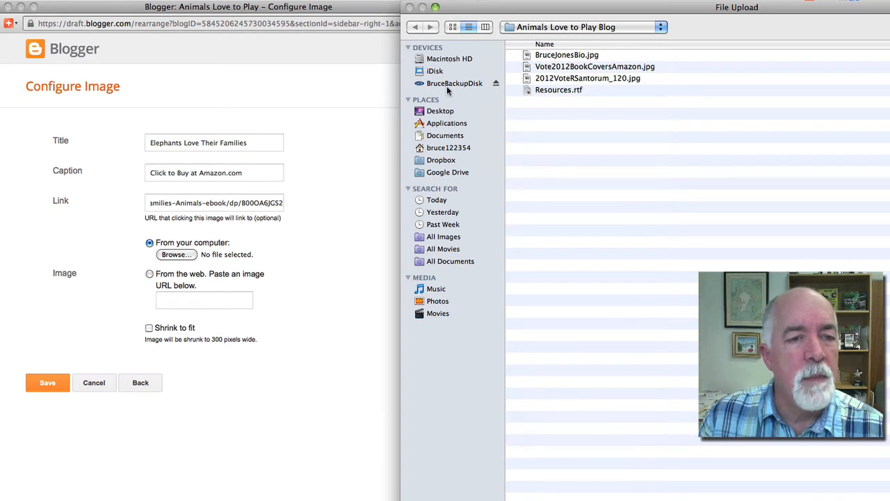
{"action": "left_click", "coordinate": [450, 162]}
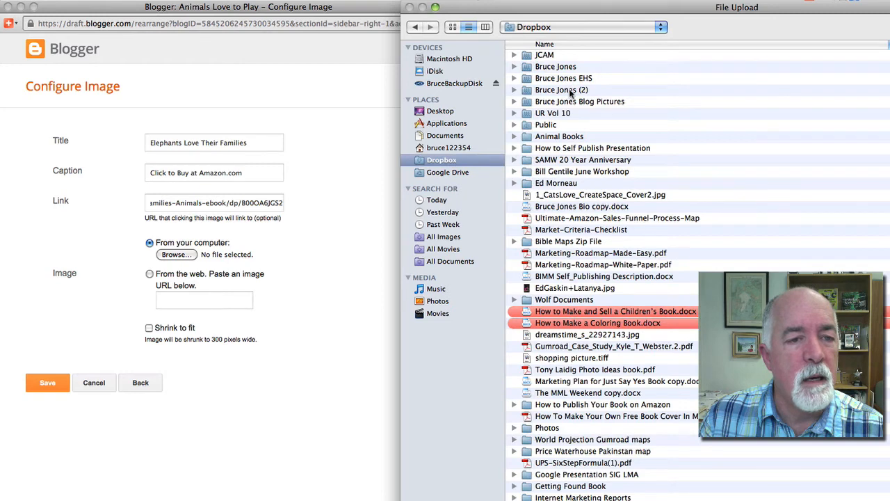
{"action": "double_click", "coordinate": [556, 137]}
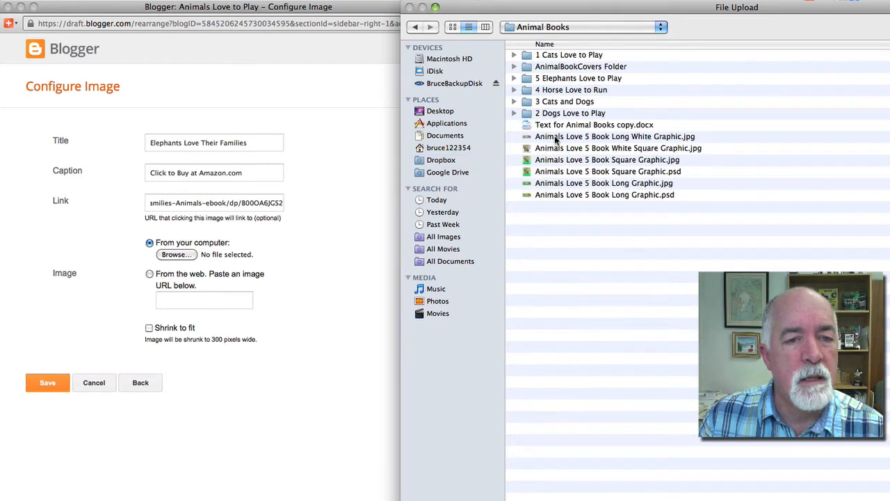
{"action": "double_click", "coordinate": [554, 79]}
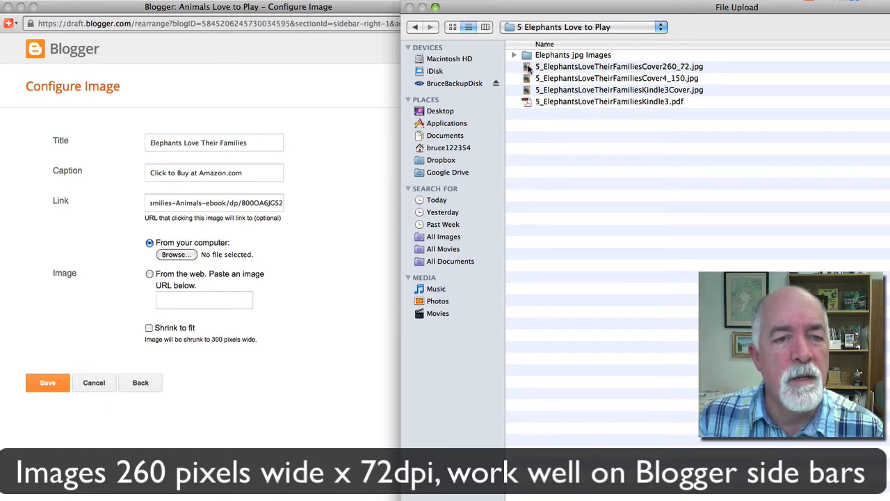
{"action": "left_click", "coordinate": [529, 67]}
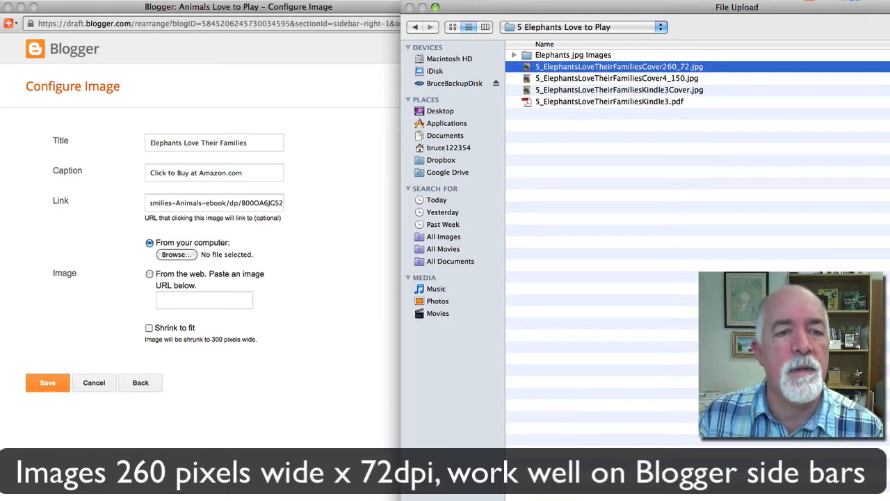
{"action": "key", "text": "Return"}
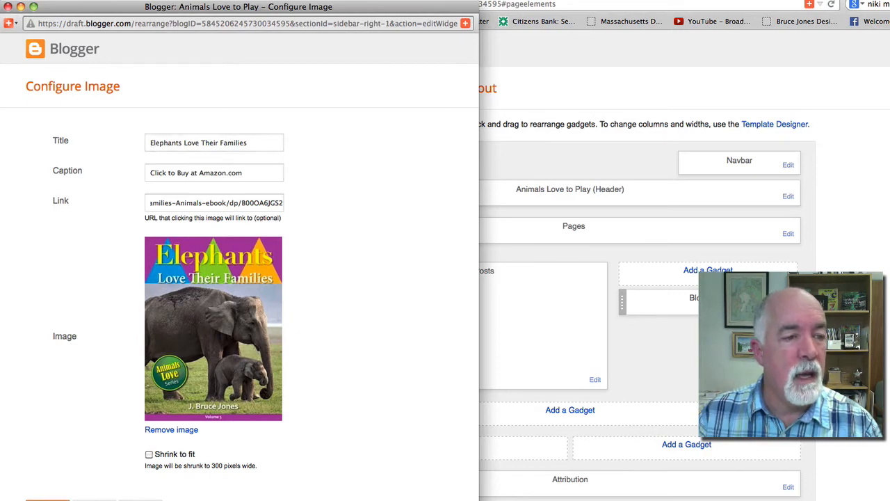
{"action": "left_click", "coordinate": [47, 500]}
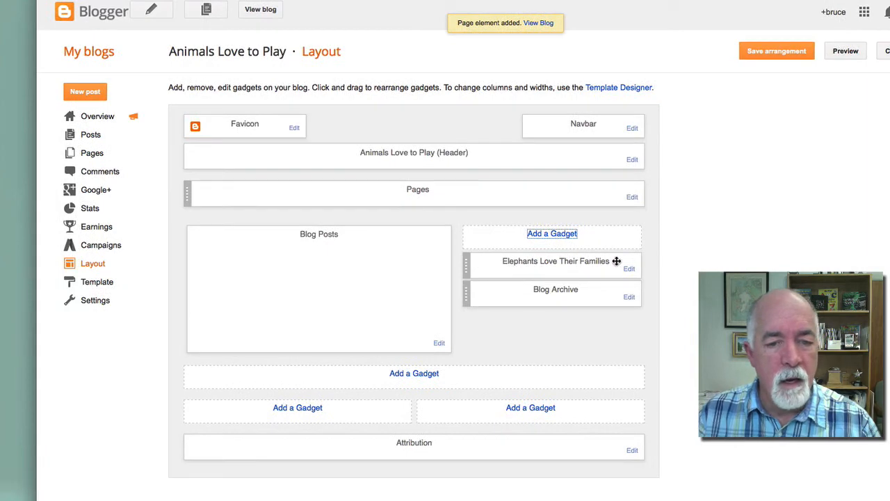
Save the sidebar arrangement and confirm the elephant cover links to its Amazon Kindle page
{"action": "left_click", "coordinate": [767, 53]}
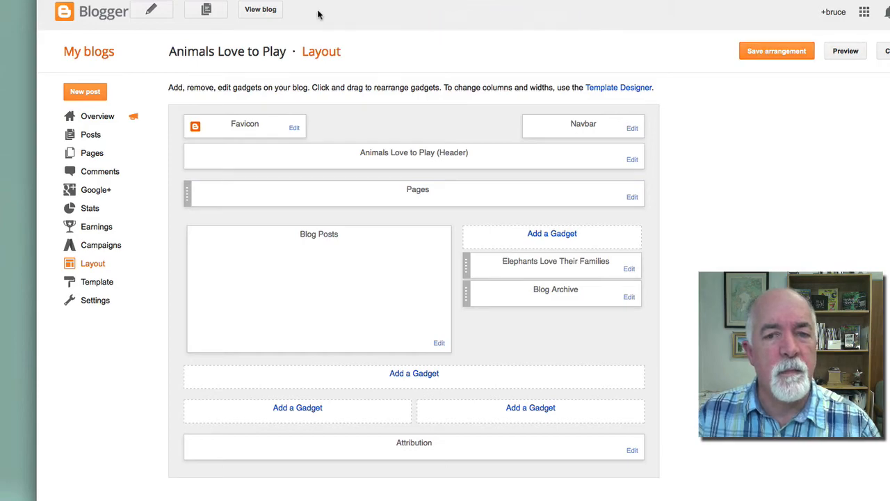
{"action": "left_click", "coordinate": [261, 12]}
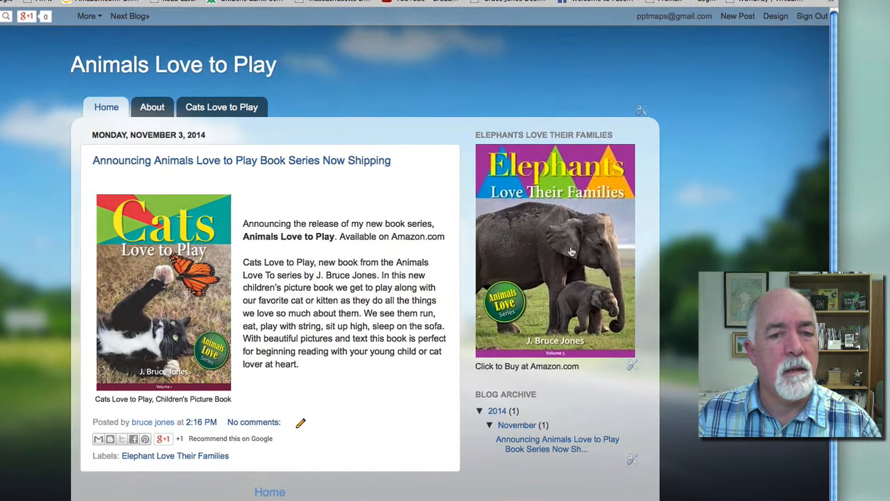
{"action": "left_click", "coordinate": [541, 271]}
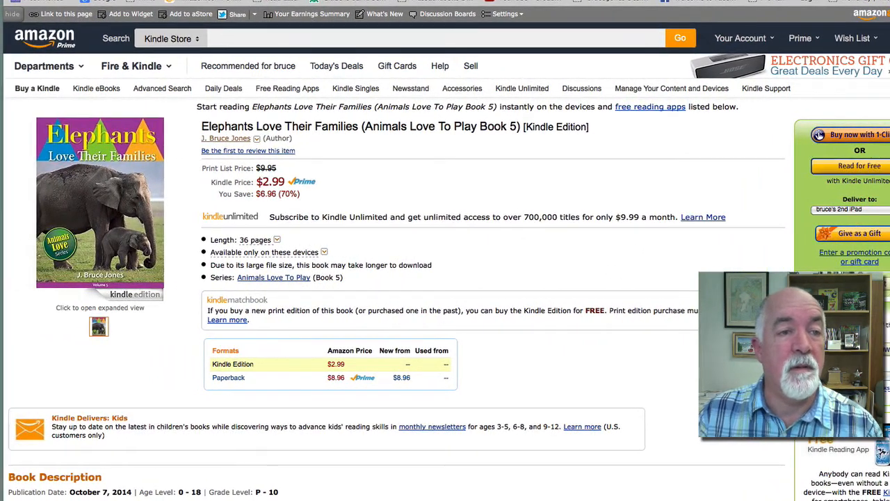
{"action": "left_click", "coordinate": [233, 1]}
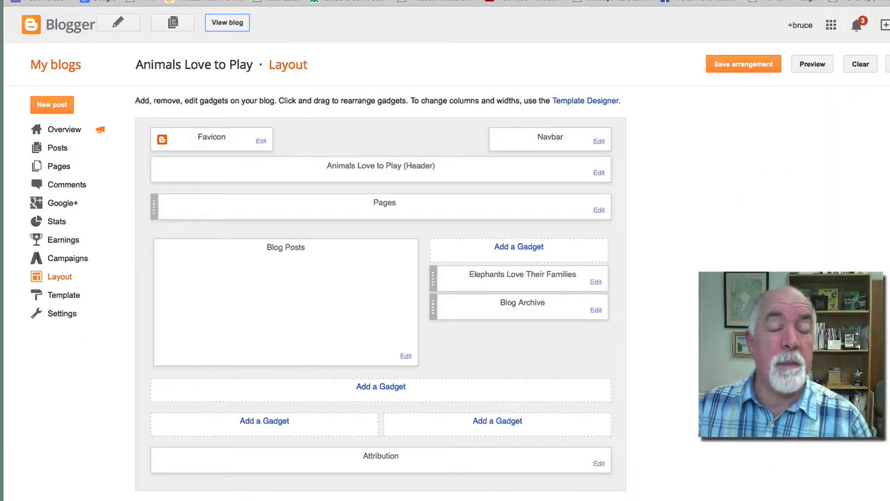
{"action": "left_click", "coordinate": [379, 1]}
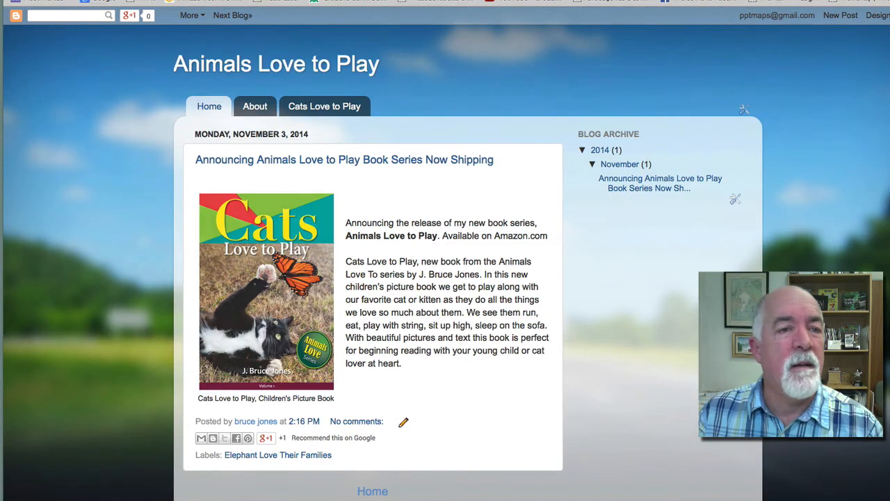
Check the Amazon book page, then browse the About, Cats Love to Play and Home pages
{"action": "left_click", "coordinate": [327, 1]}
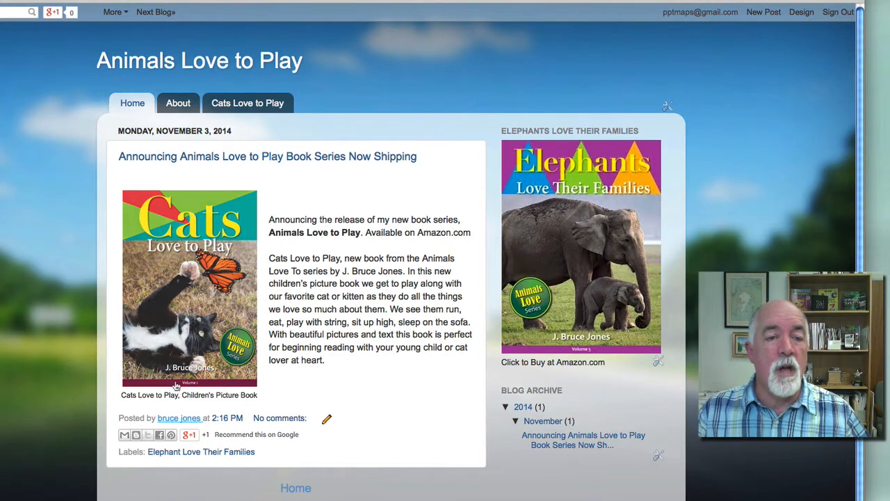
{"action": "left_click", "coordinate": [184, 106]}
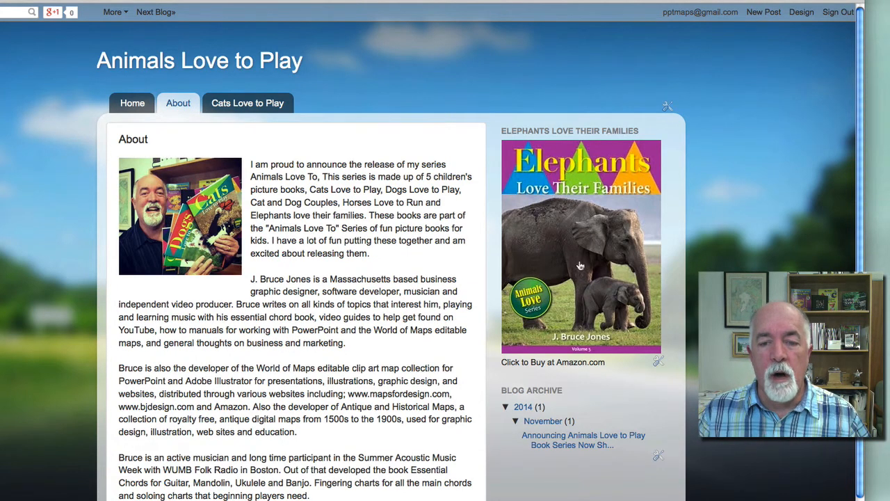
{"action": "left_click", "coordinate": [231, 111]}
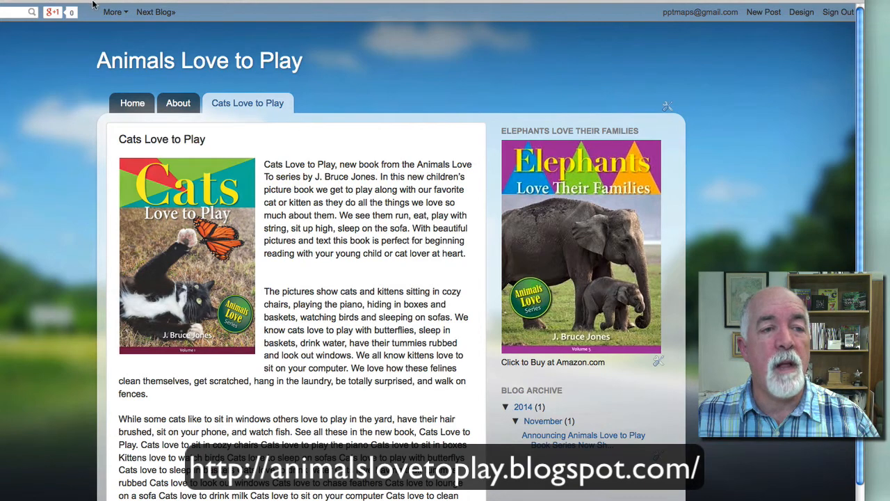
{"action": "left_click", "coordinate": [132, 105]}
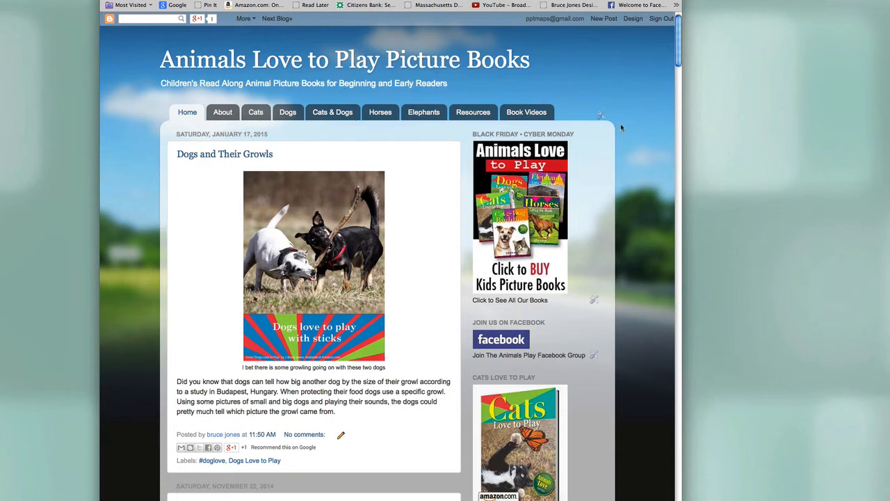
Go to the Cats page and start its Cats Love to Play read-along video
{"action": "left_click_drag", "start_coordinate": [678, 45], "coordinate": [679, 24]}
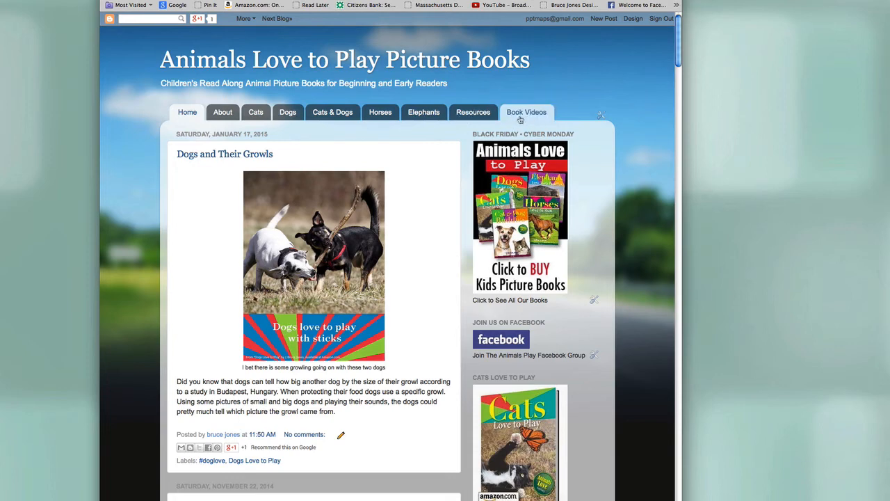
{"action": "left_click", "coordinate": [256, 114]}
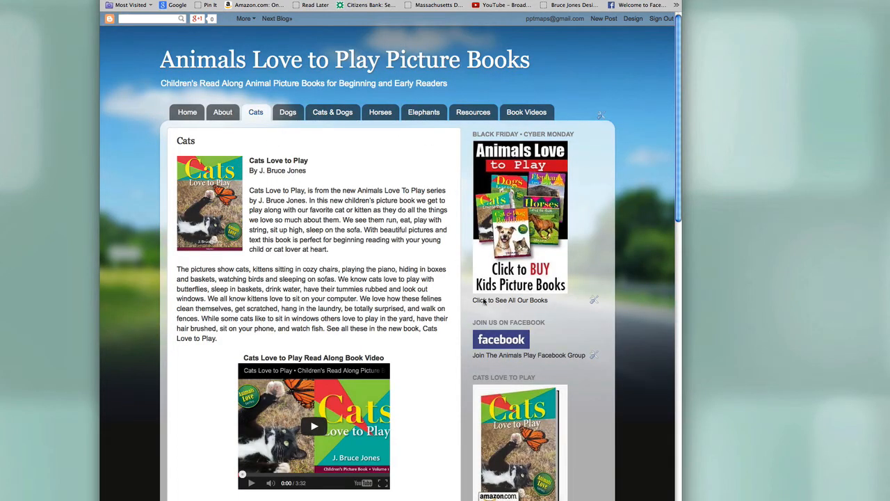
{"action": "scroll", "coordinate": [678, 160], "scroll_direction": "down", "scroll_amount": 5}
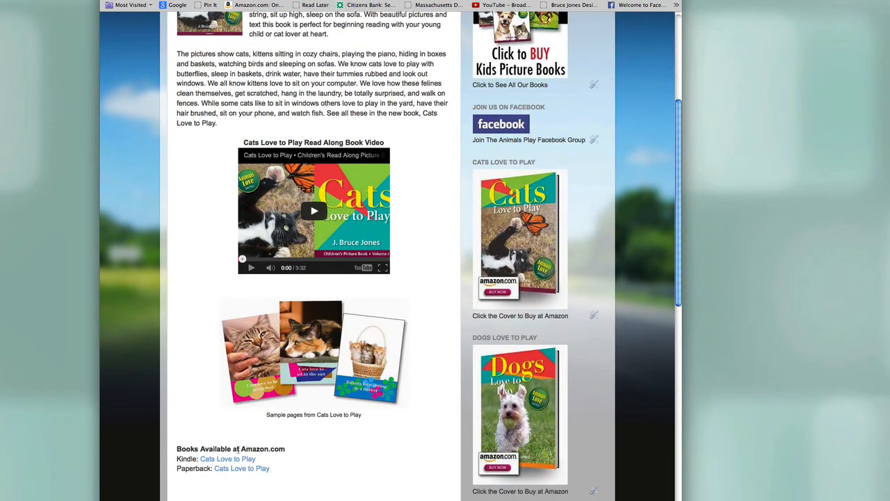
{"action": "left_click", "coordinate": [250, 269]}
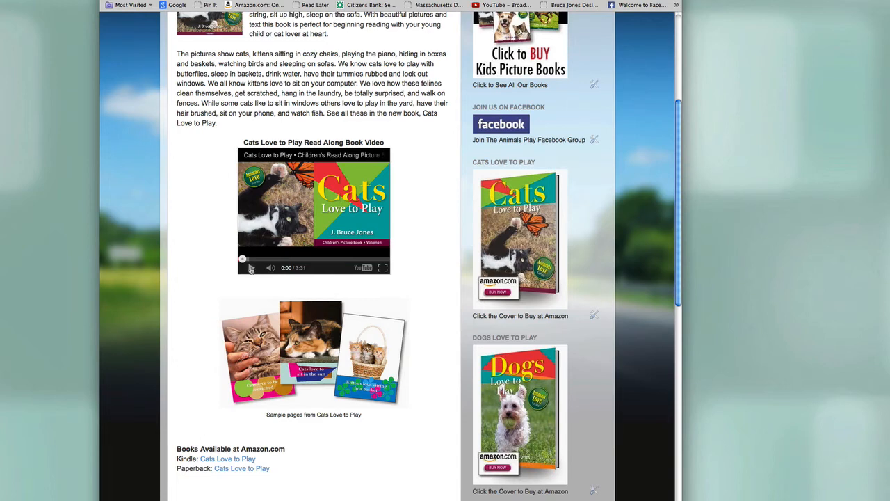
{"action": "left_click", "coordinate": [250, 269]}
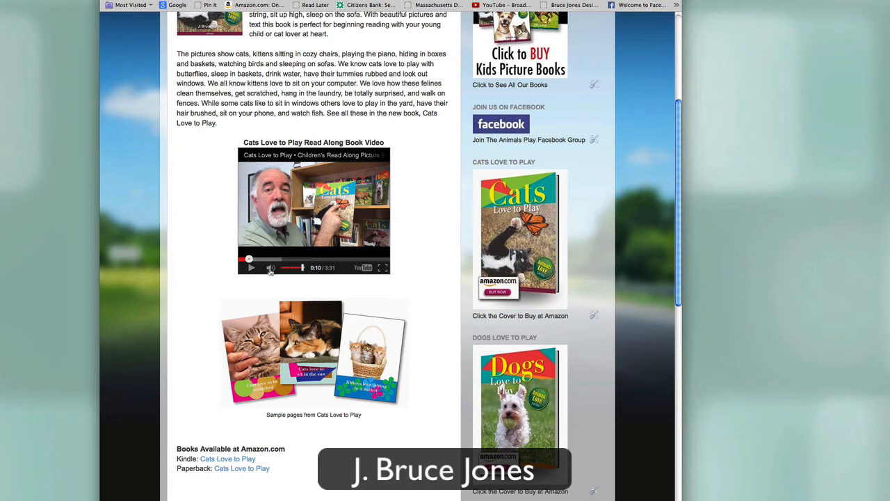
{"action": "scroll", "coordinate": [678, 142], "scroll_direction": "up", "scroll_amount": 6}
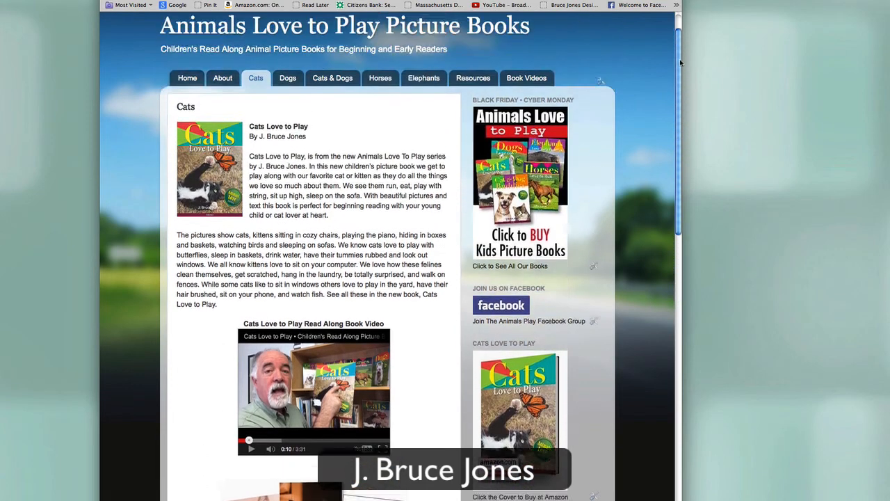
Browse the Horses, Resources and Book Videos pages, then return to the home page
{"action": "left_click", "coordinate": [389, 118]}
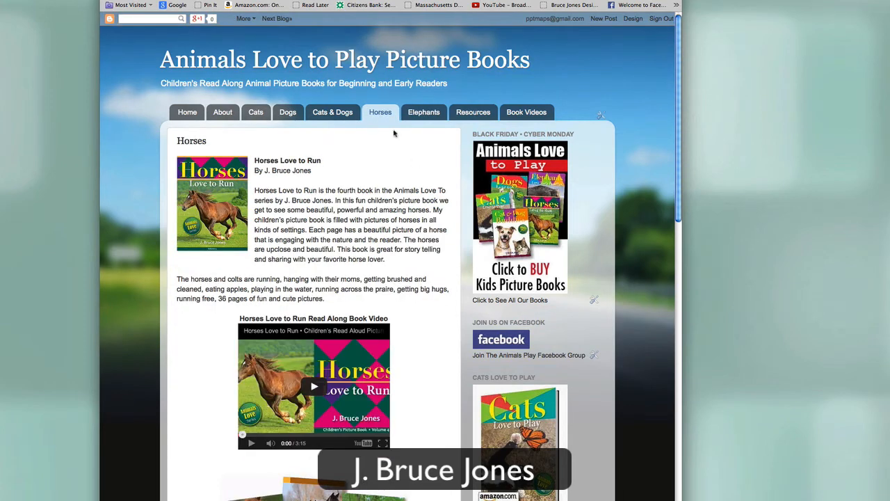
{"action": "left_click", "coordinate": [472, 115]}
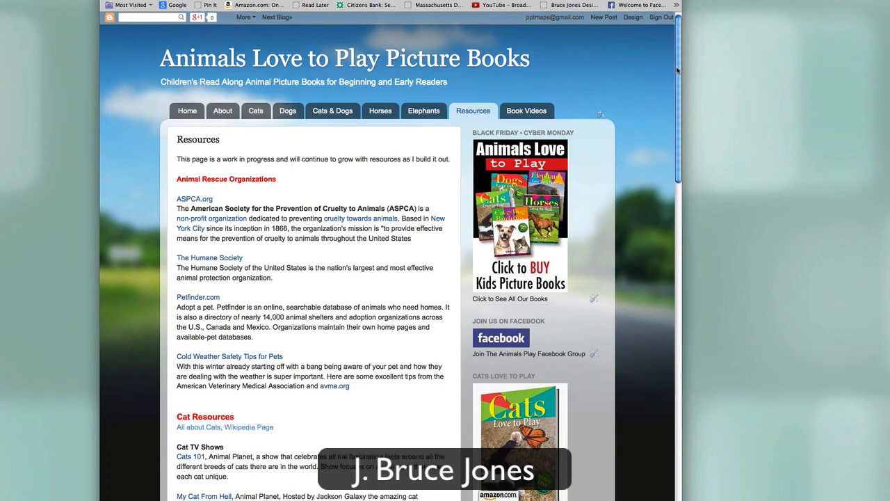
{"action": "left_click_drag", "start_coordinate": [677, 69], "coordinate": [654, 325]}
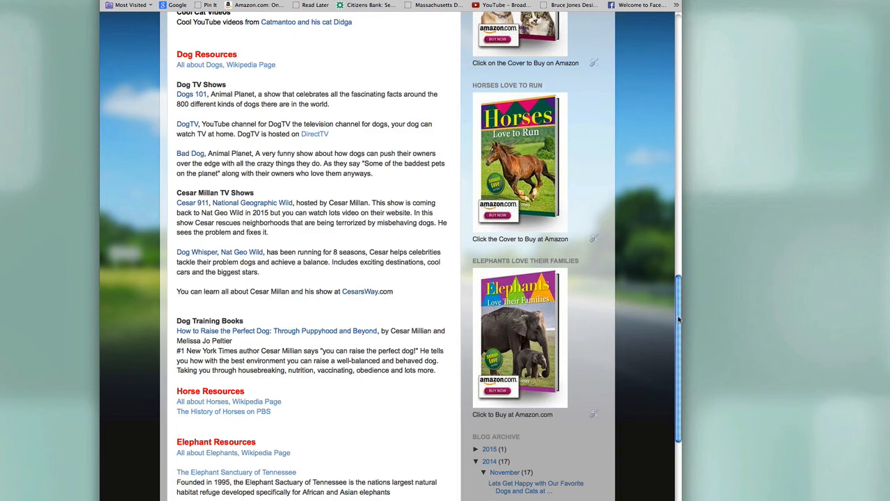
{"action": "left_click_drag", "start_coordinate": [678, 319], "coordinate": [678, 76]}
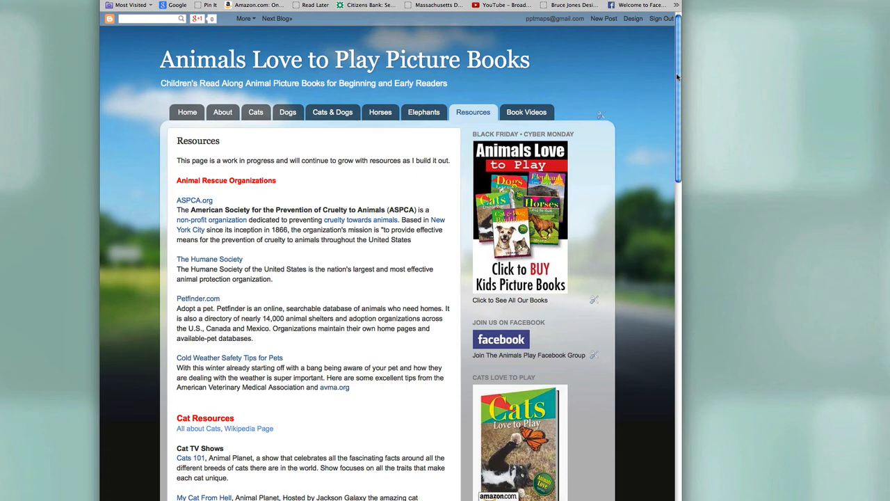
{"action": "left_click", "coordinate": [535, 113]}
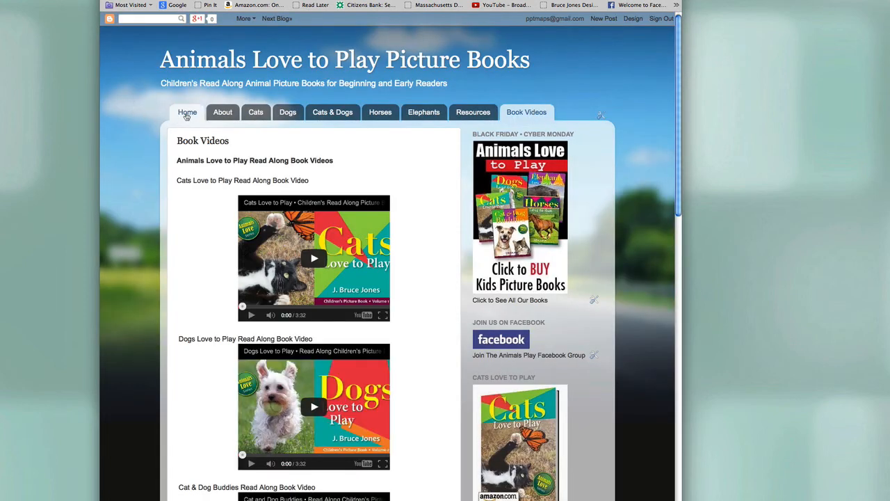
{"action": "key", "text": "super+Left"}
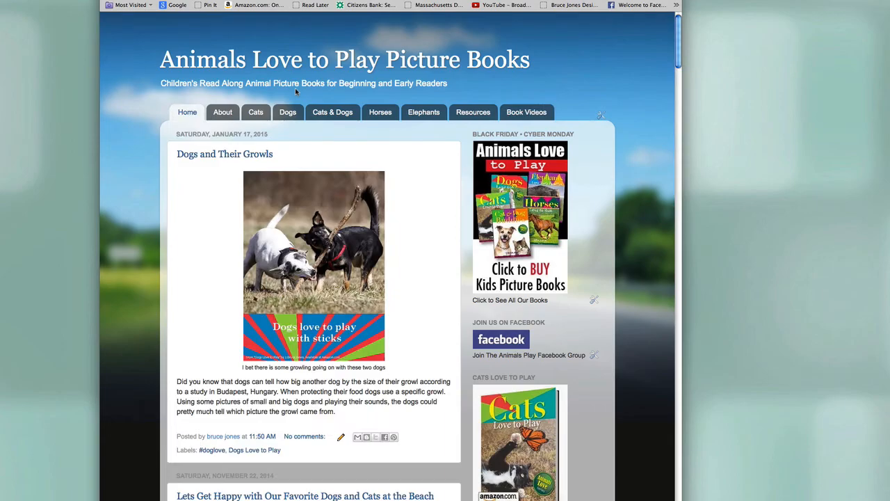